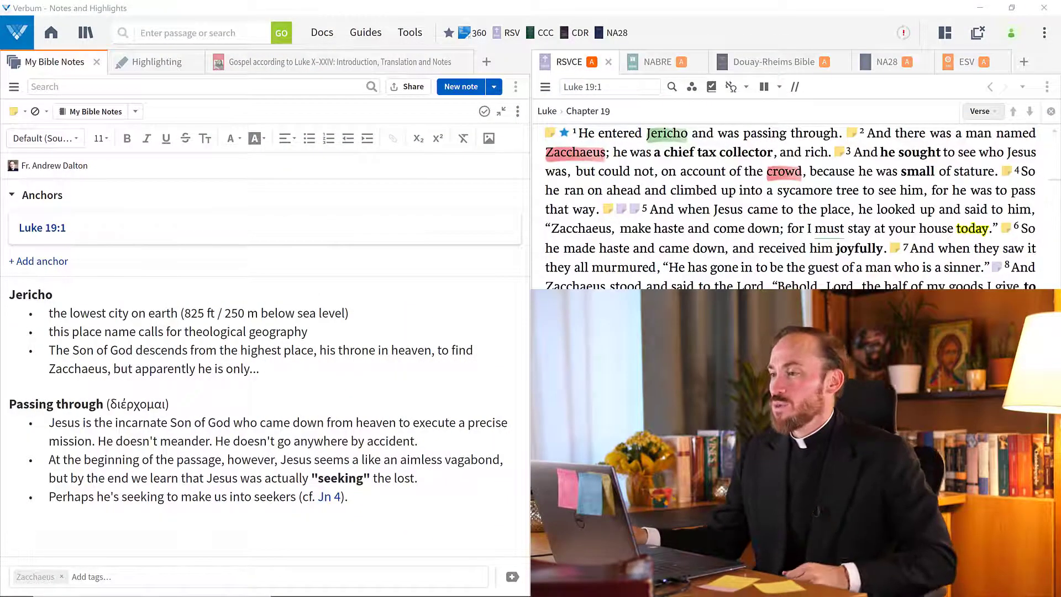
# Step: Glance at the Tools menu, then show the Highlighting palettes beside the RSVCE Luke 19:1 text
pyautogui.click(411, 34)
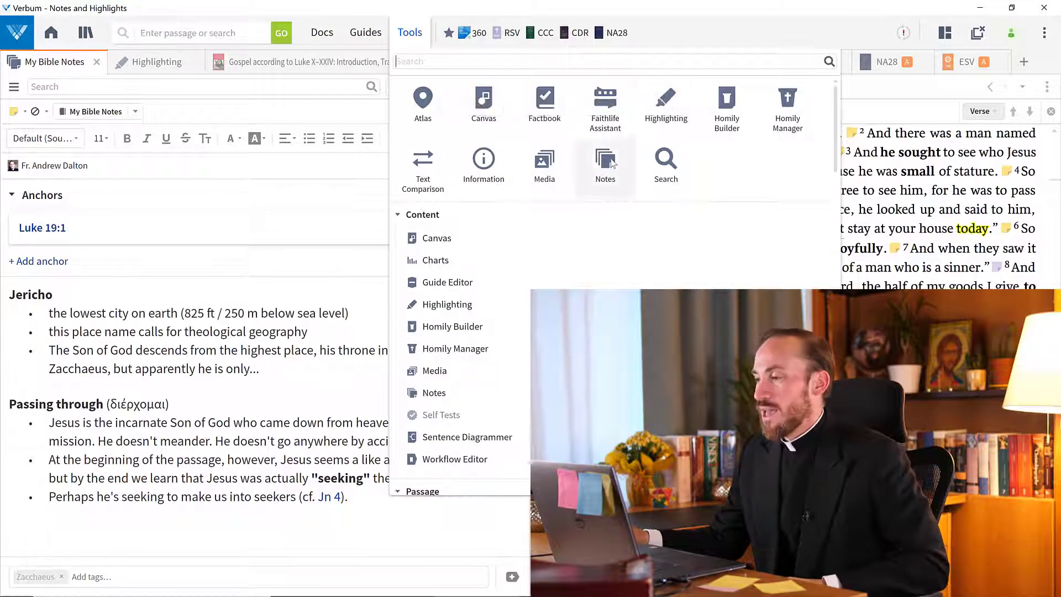
pyautogui.click(66, 73)
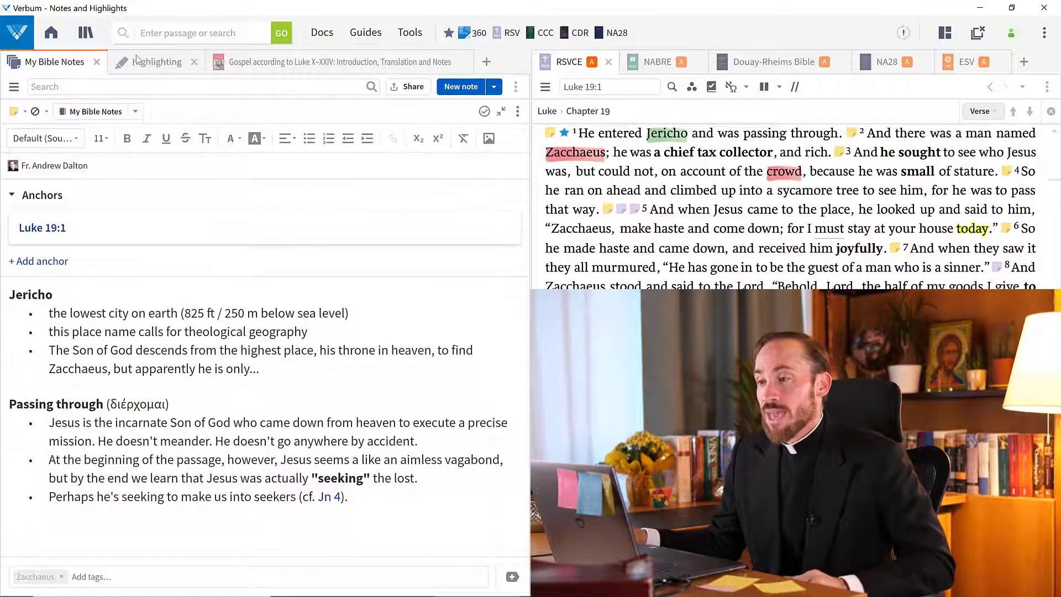
pyautogui.click(149, 66)
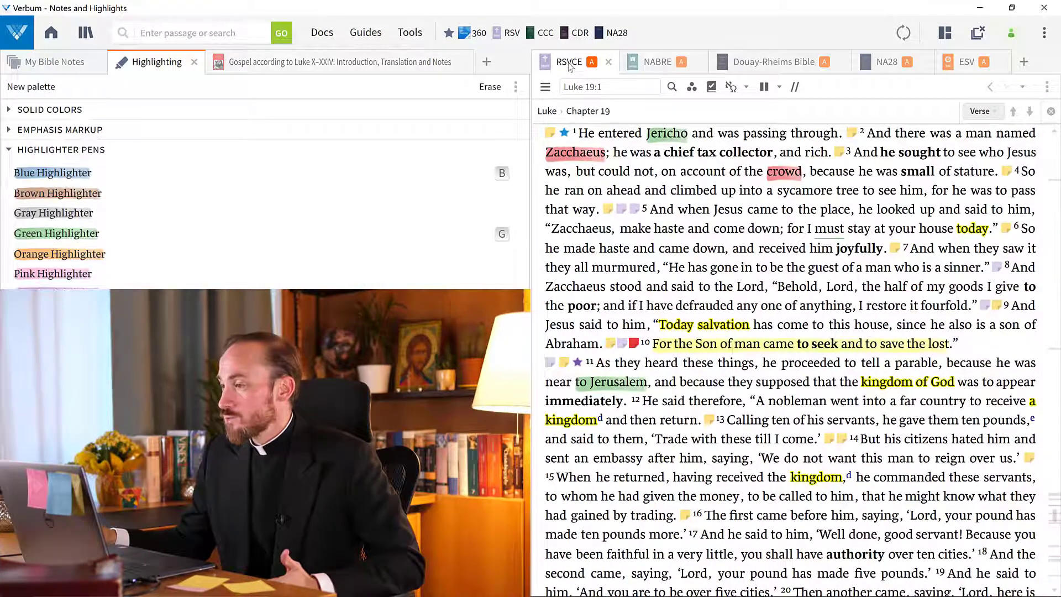
pyautogui.click(569, 63)
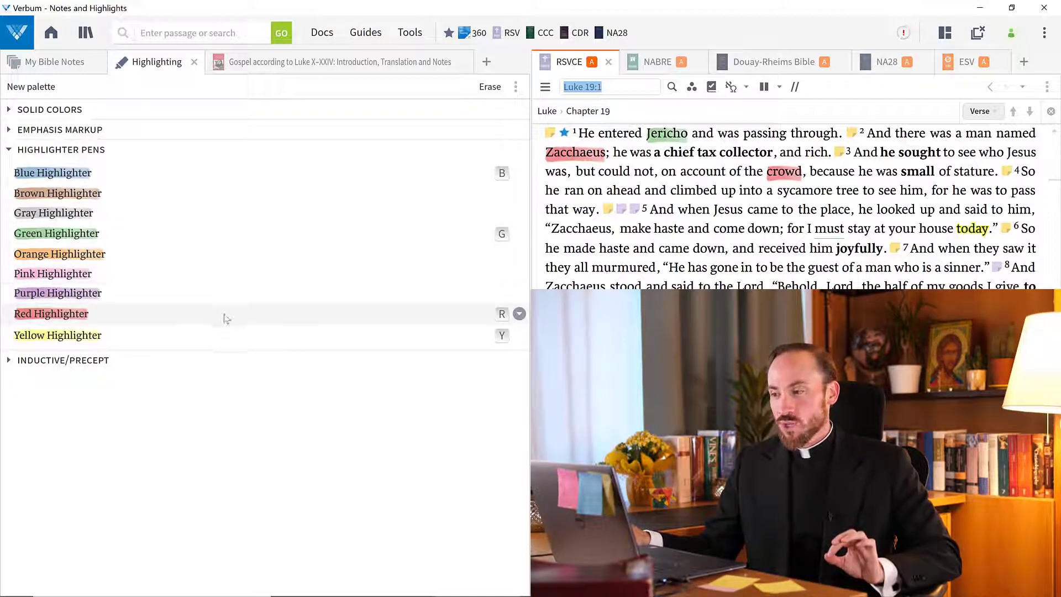
# Step: Assign shortcut key 1 to the Brown Highlighter pen
pyautogui.click(520, 314)
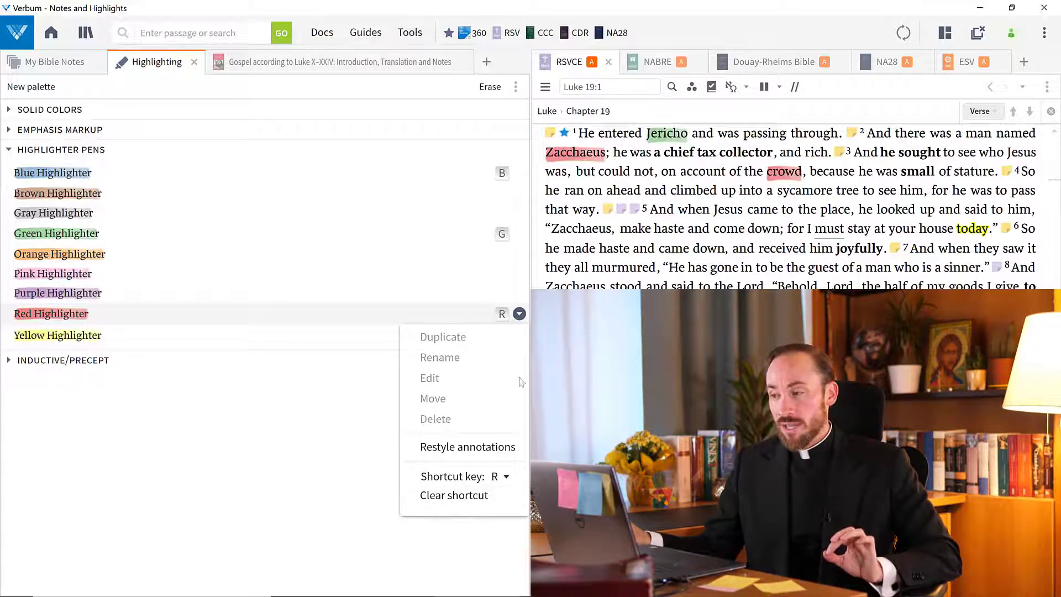
pyautogui.click(507, 193)
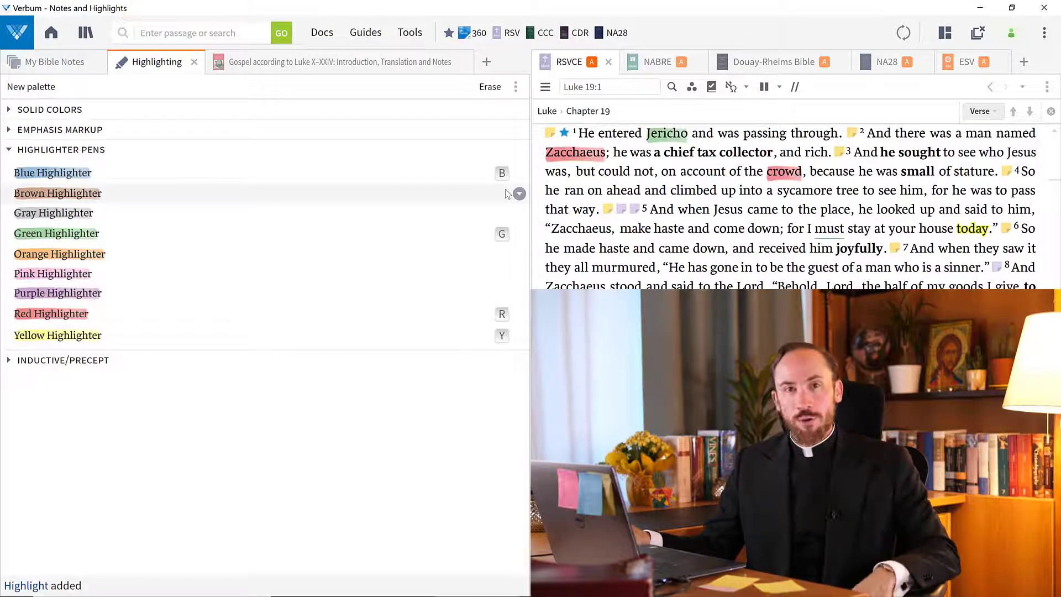
pyautogui.click(519, 195)
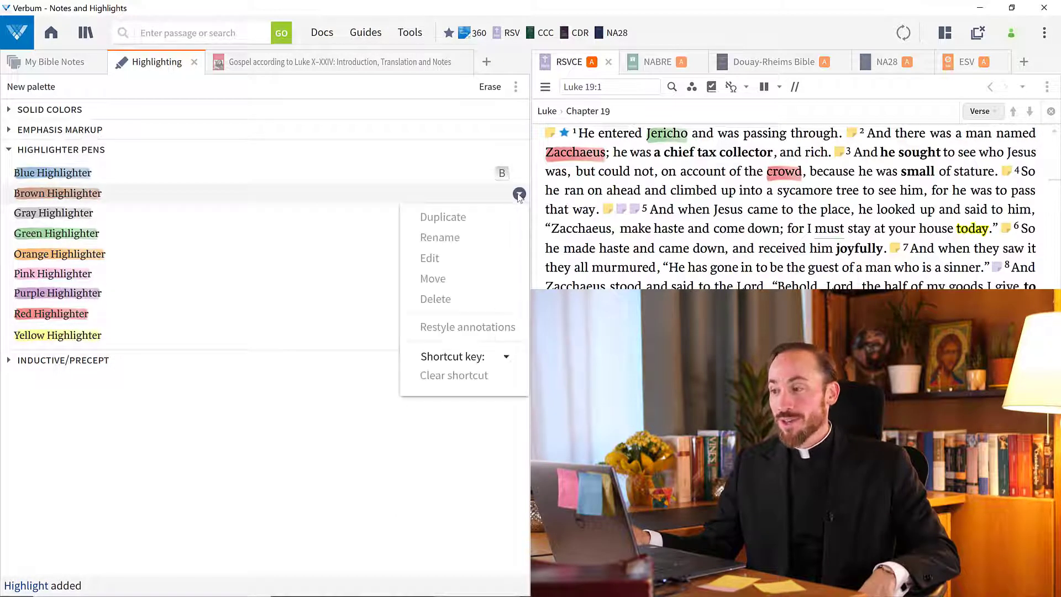
pyautogui.click(506, 358)
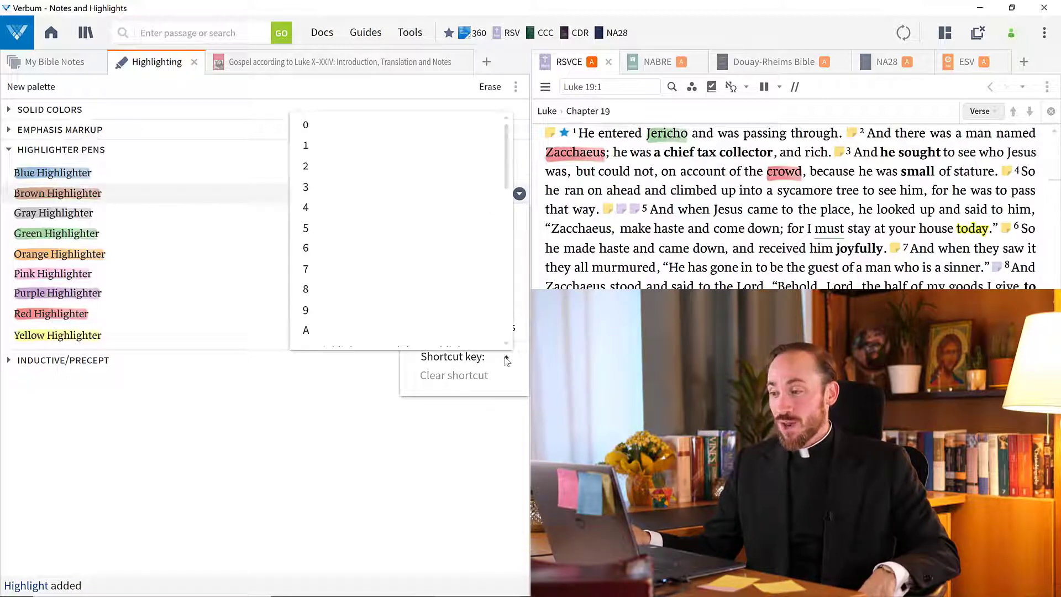
pyautogui.click(312, 150)
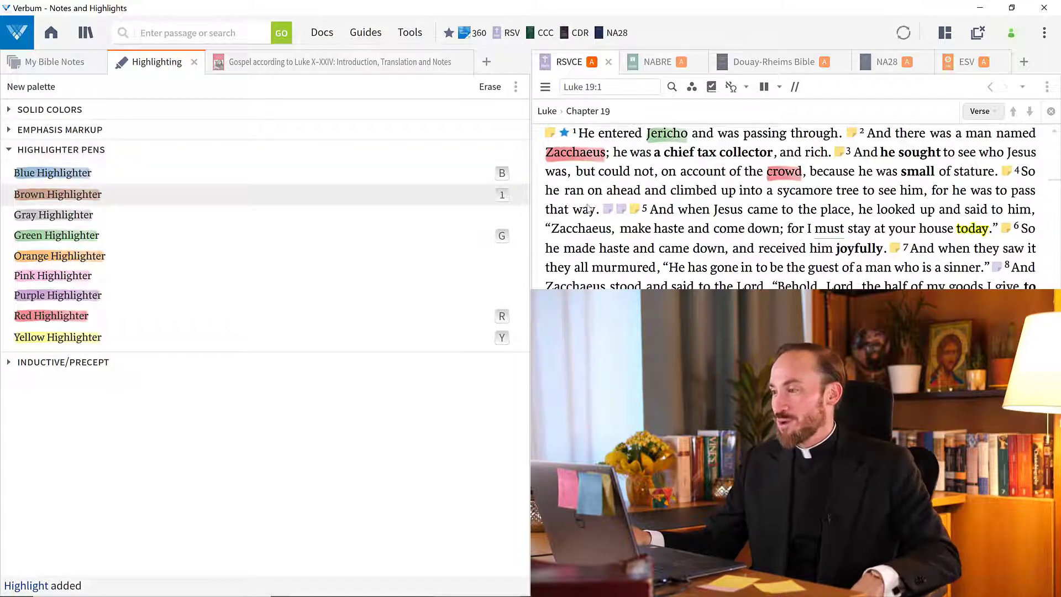
# Step: Highlight 'a sycamore tree' in RSVCE Luke 19:4 in brown using shortcut 1
pyautogui.moveTo(596, 210); pyautogui.dragTo(546, 210)
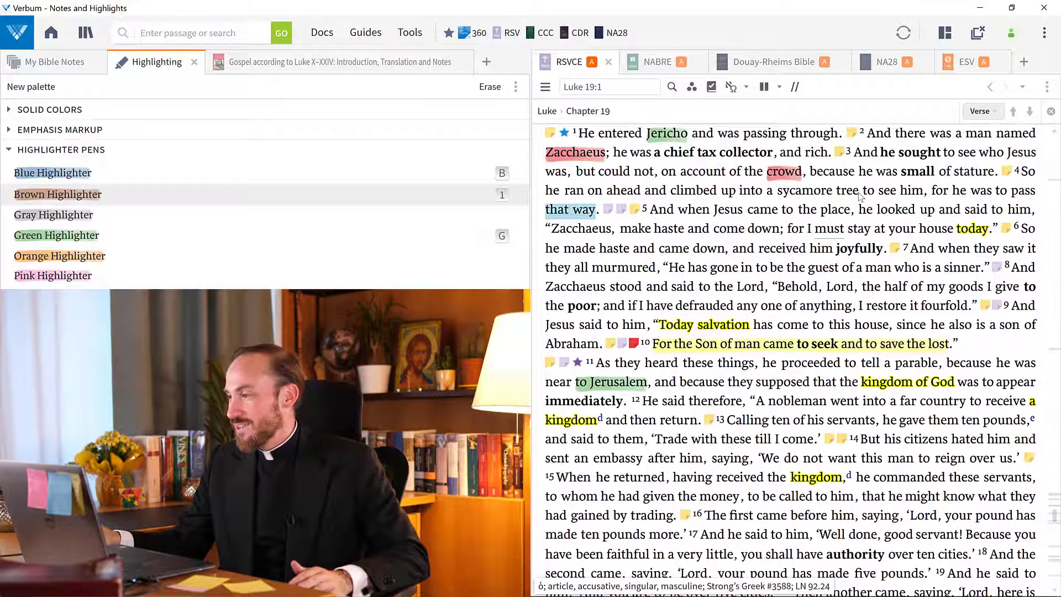
pyautogui.hotkey('ctrl', 'z')
pyautogui.moveTo(767, 191); pyautogui.dragTo(860, 193)
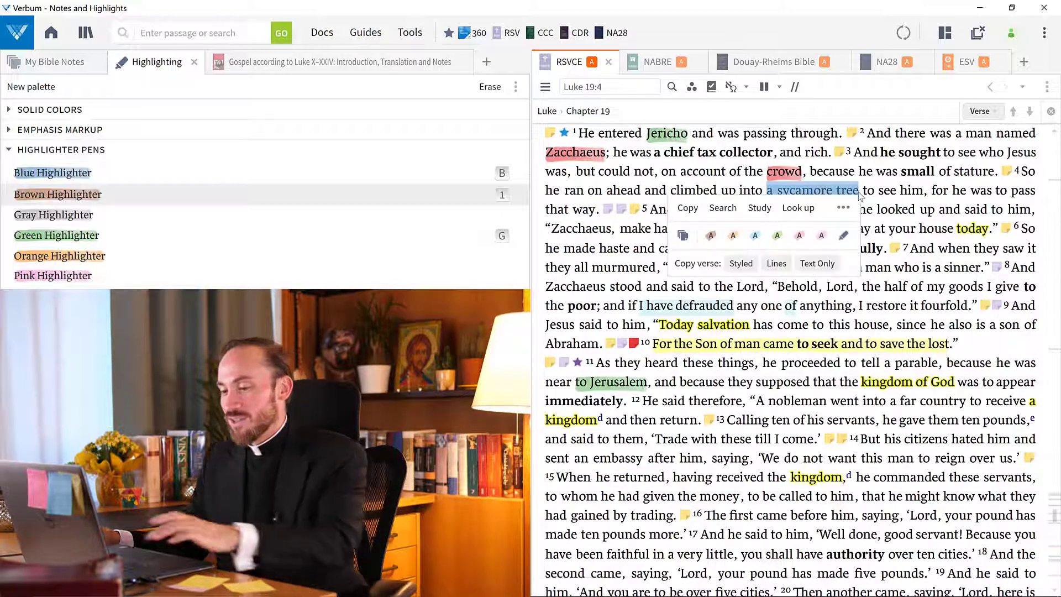
pyautogui.press('1')
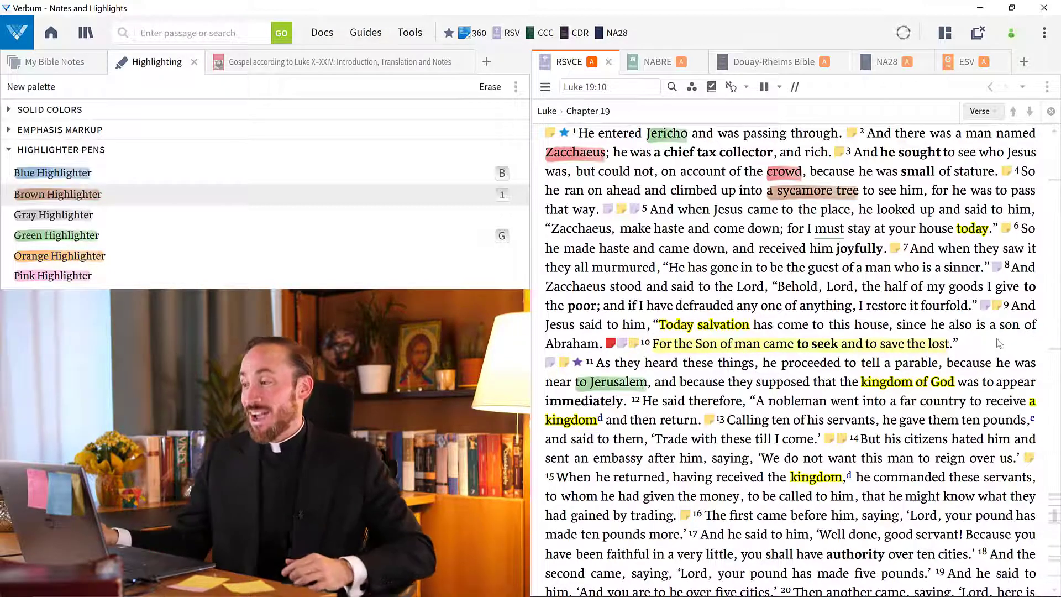
# Step: Open the note and highlight for 'a sycamore tree' from the word's Selection context menu
pyautogui.rightClick(813, 194)
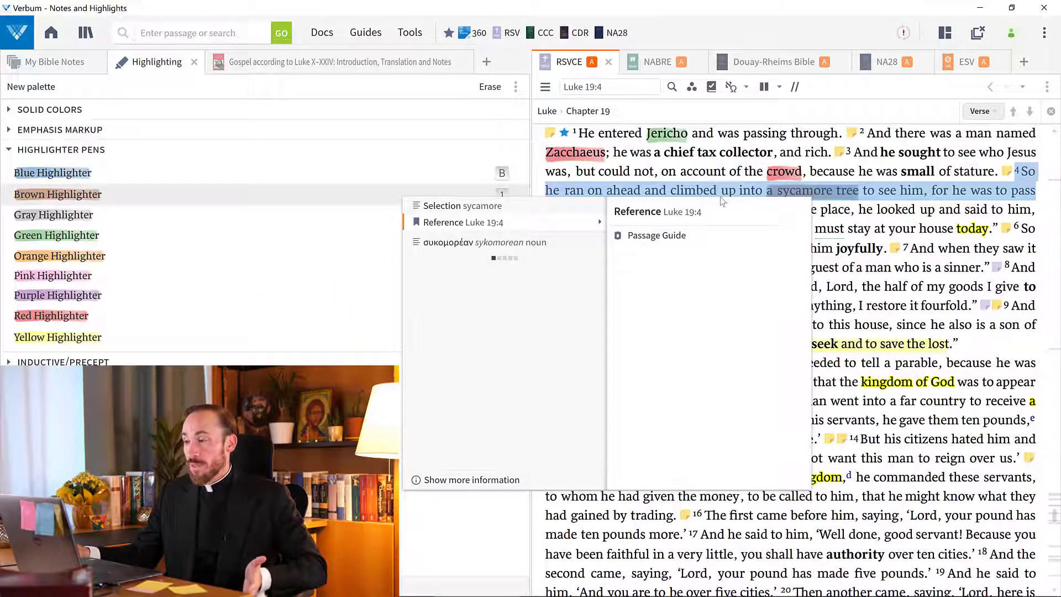
pyautogui.moveTo(576, 206)
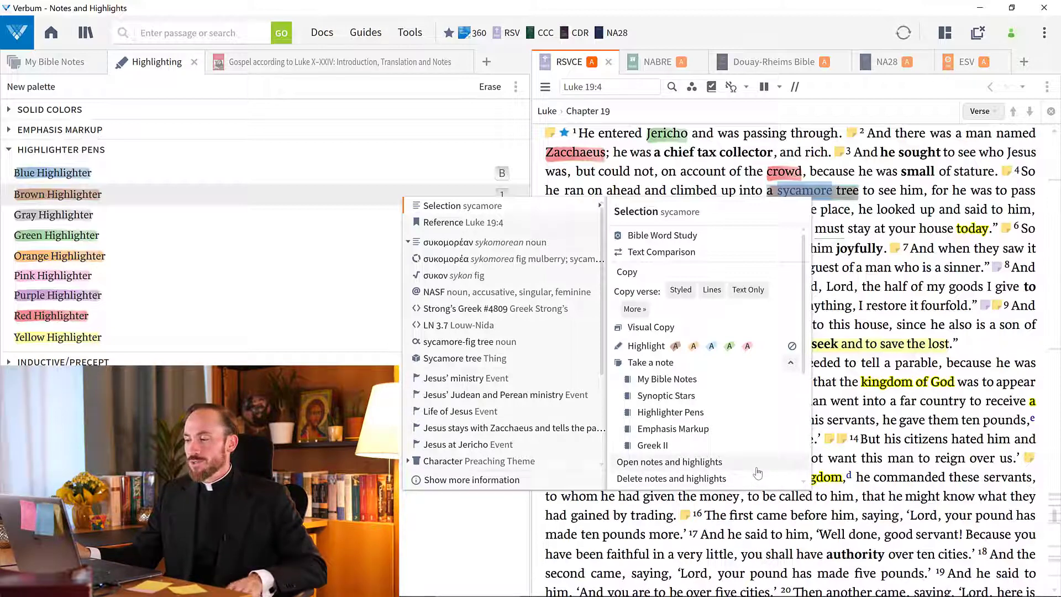
pyautogui.click(757, 471)
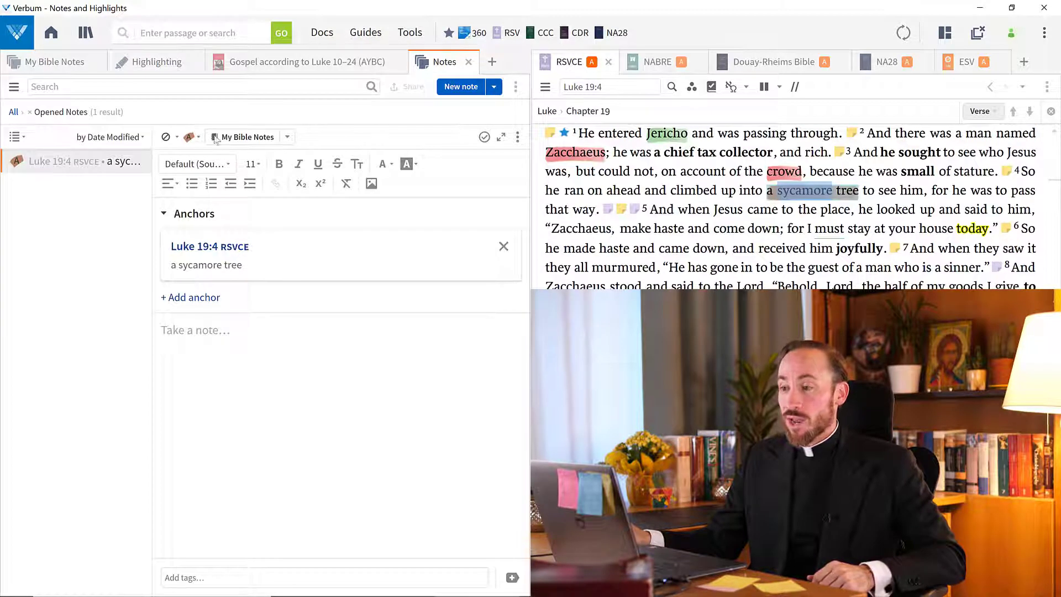
# Step: Change the note's highlight style to Orange Highlighter
pyautogui.click(198, 137)
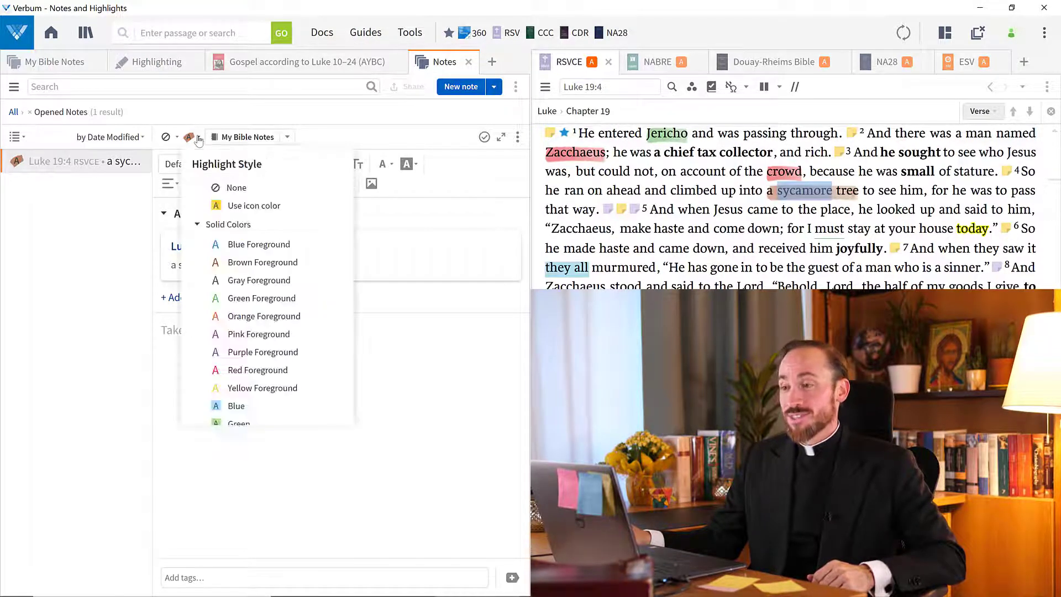
pyautogui.scroll(-6, 281, 293)
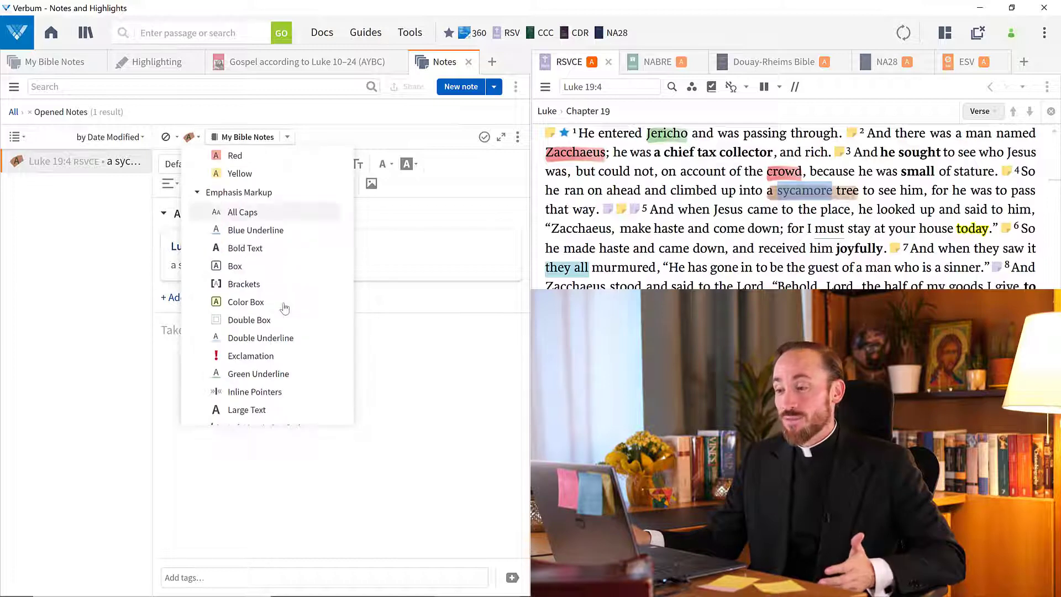
pyautogui.scroll(-9, 284, 308)
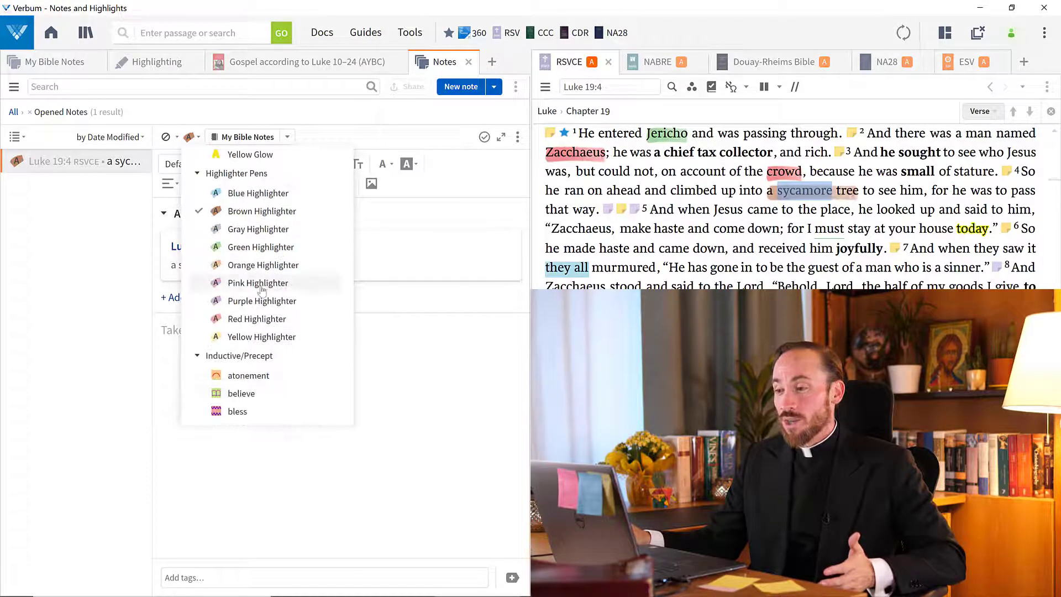
pyautogui.click(258, 266)
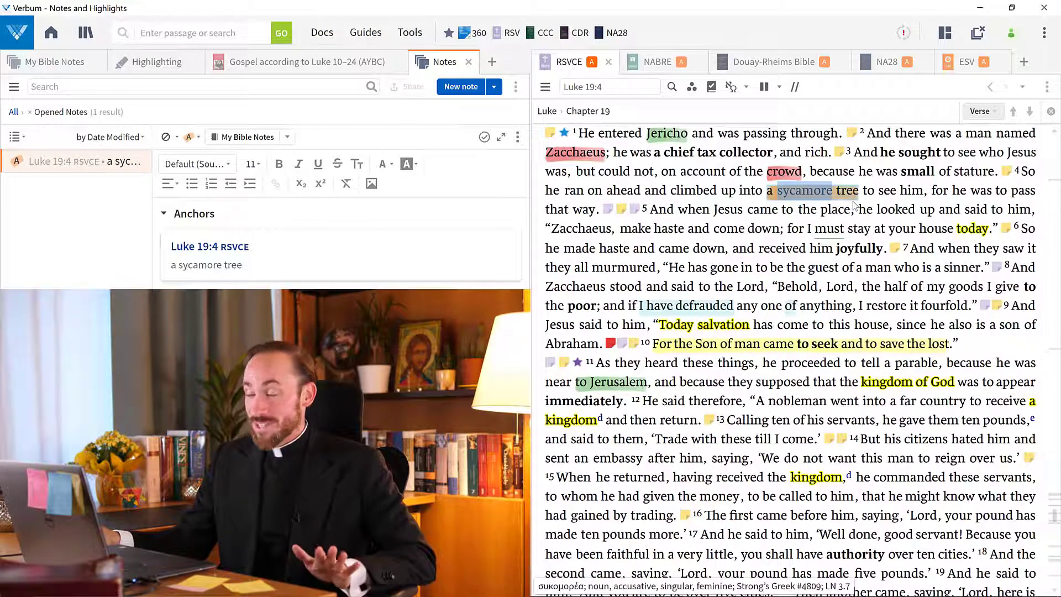
pyautogui.click(518, 138)
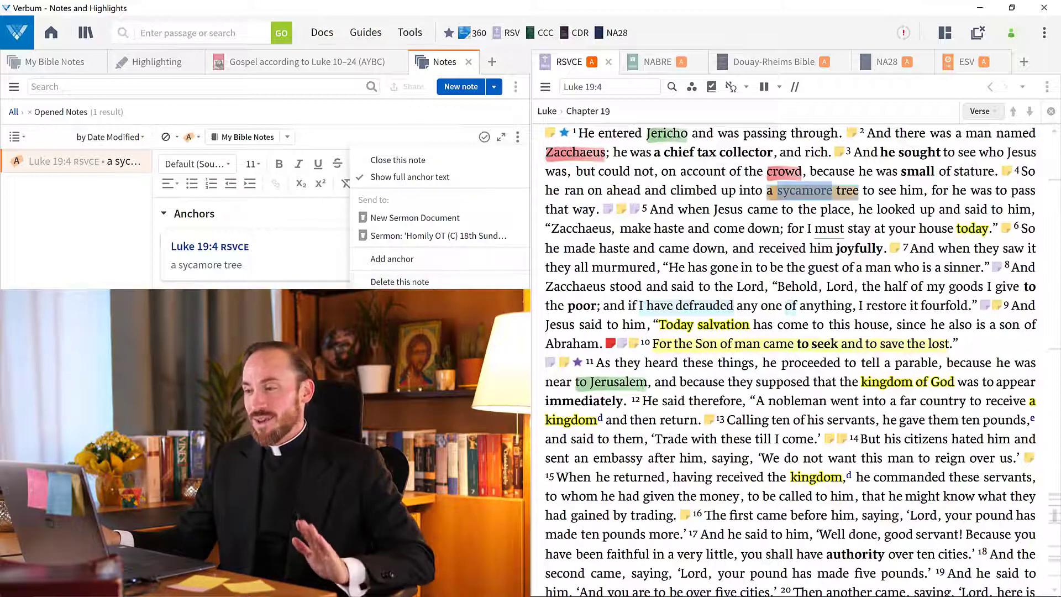
pyautogui.press('Escape')
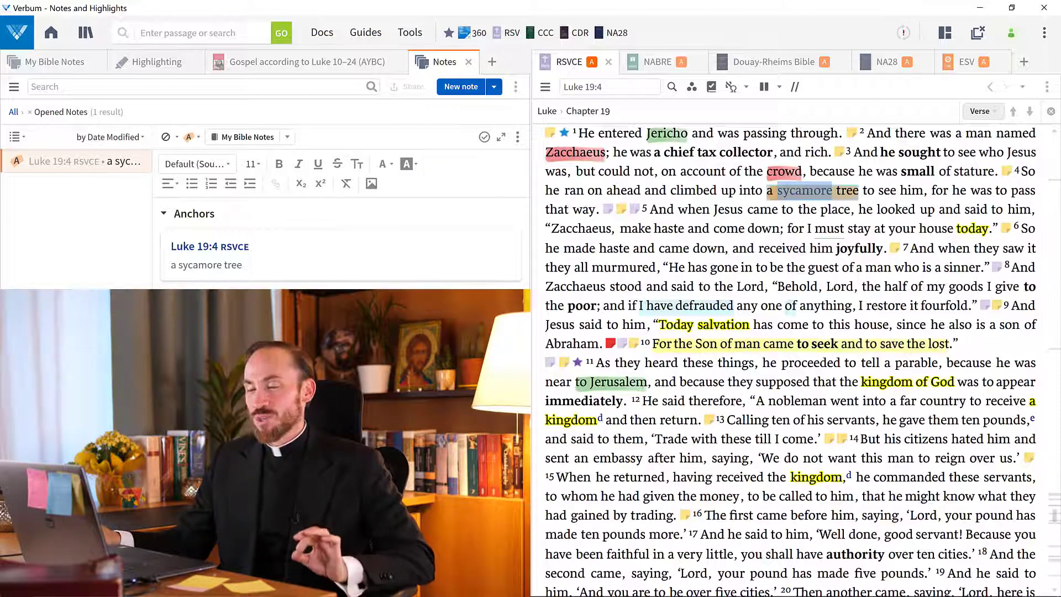
pyautogui.click(994, 344)
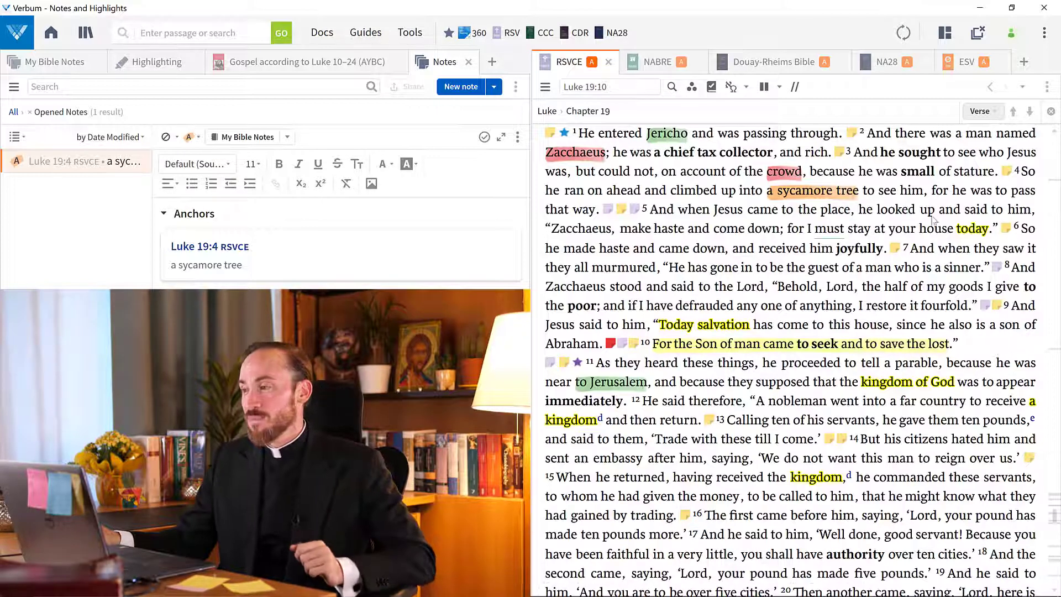
pyautogui.click(696, 93)
pyautogui.moveTo(691, 138); pyautogui.dragTo(692, 252)
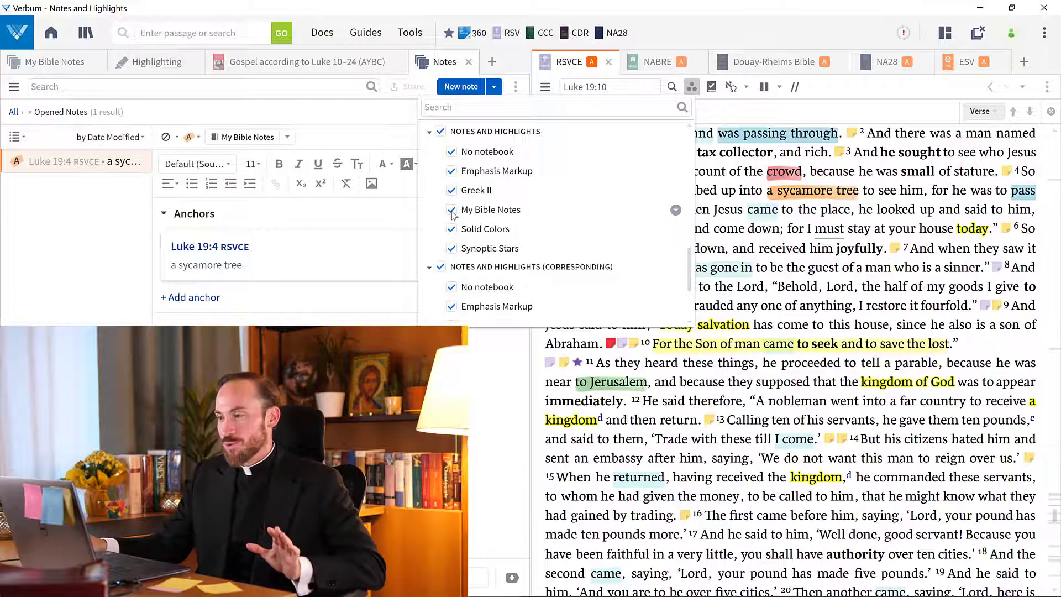
pyautogui.click(452, 210)
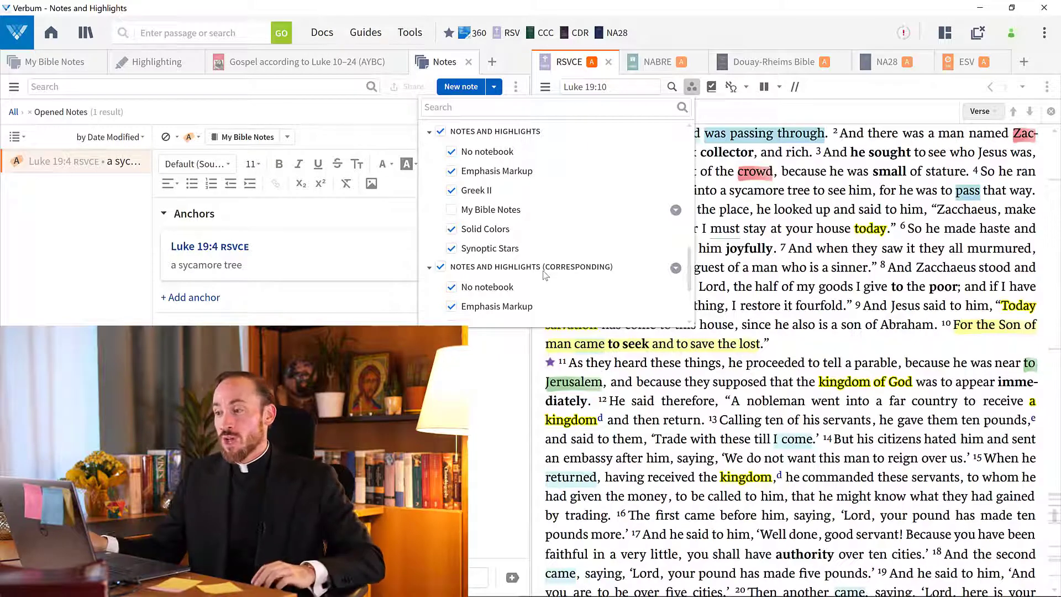
pyautogui.click(440, 267)
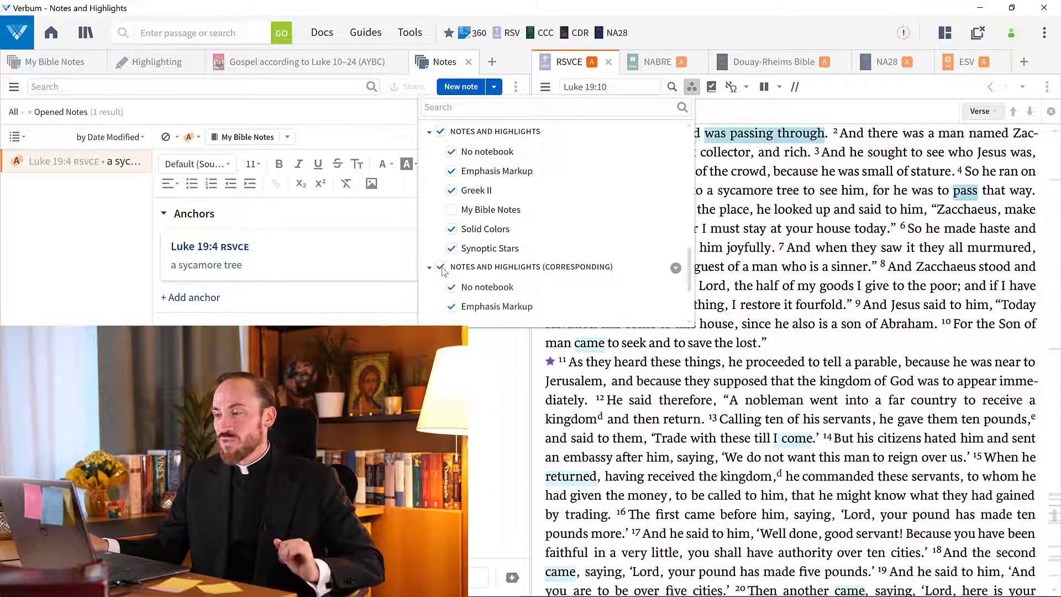
pyautogui.click(443, 268)
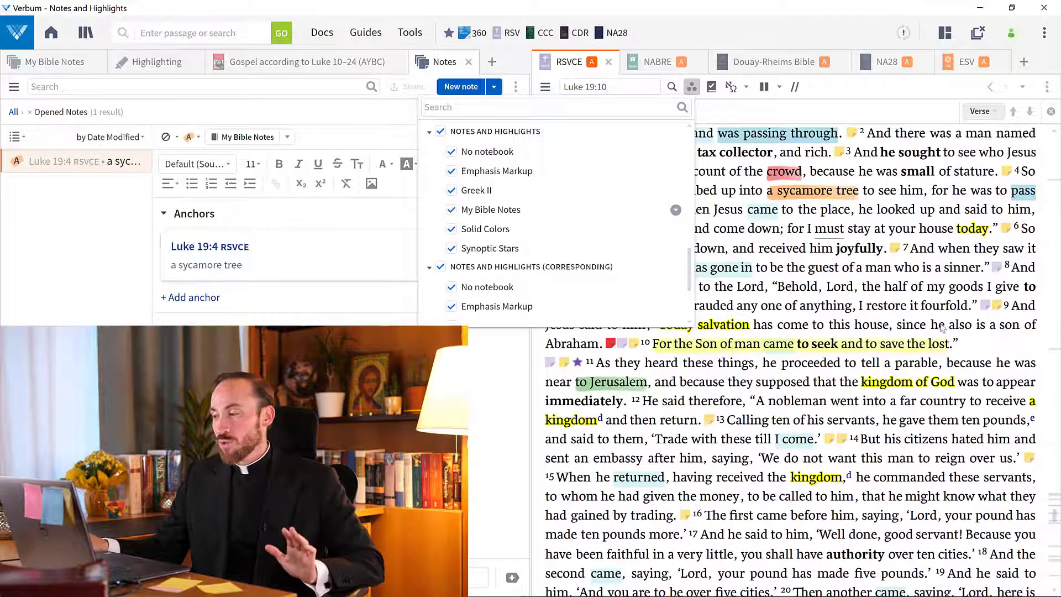
pyautogui.click(984, 348)
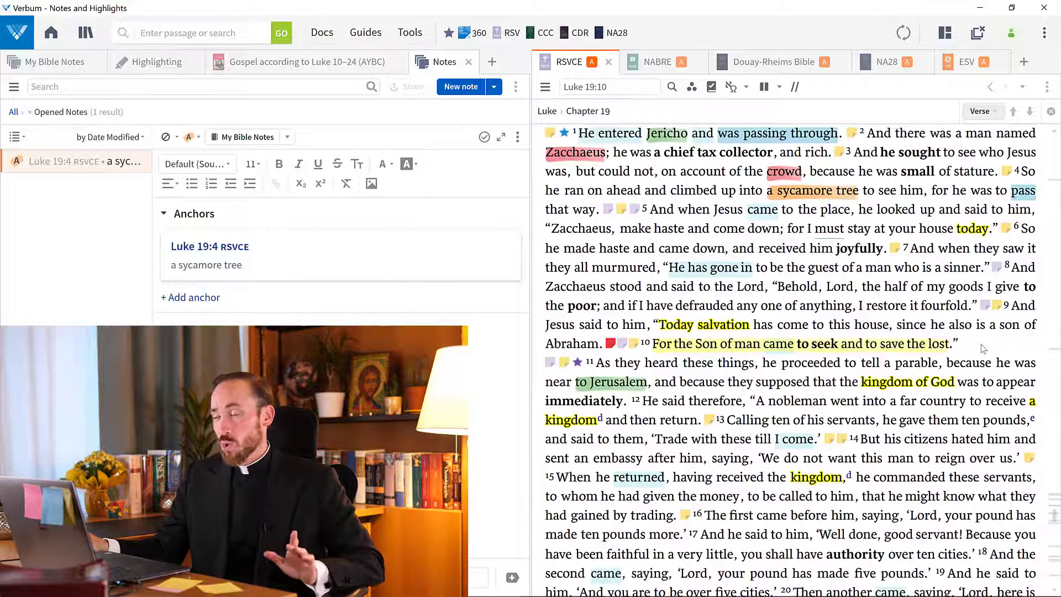
# Step: In the ESV, toggle Notes and Highlights and Corresponding annotations off and on, then view NABRE
pyautogui.click(965, 66)
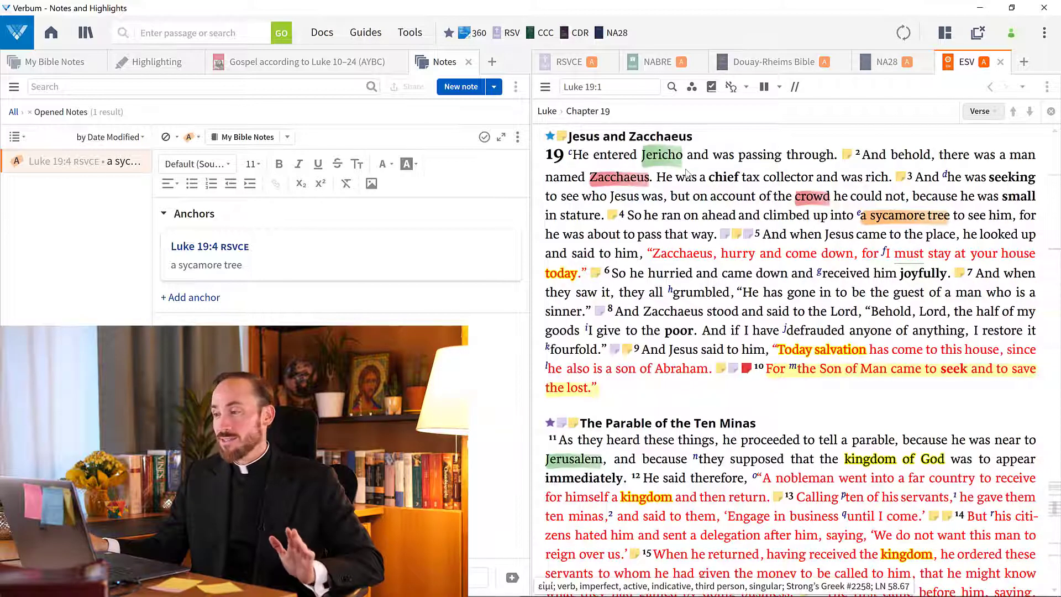
pyautogui.click(692, 87)
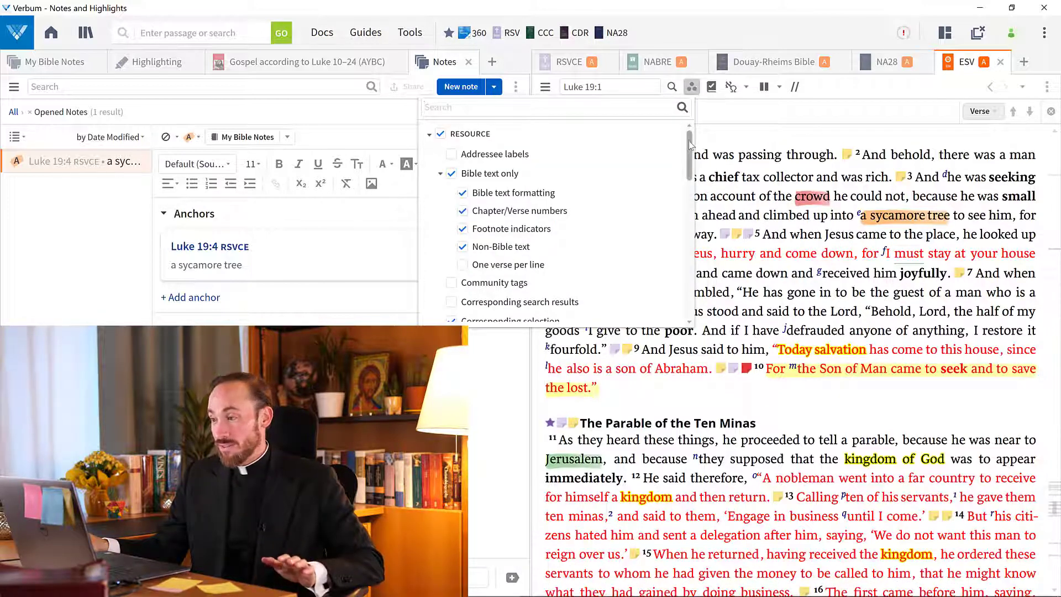
pyautogui.moveTo(690, 146); pyautogui.dragTo(686, 253)
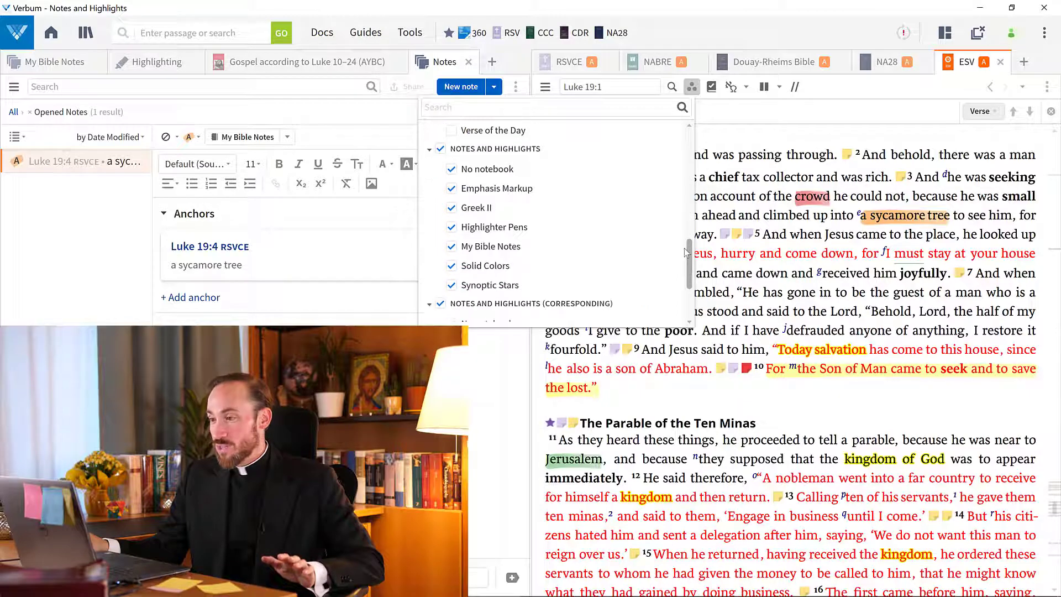
pyautogui.click(441, 150)
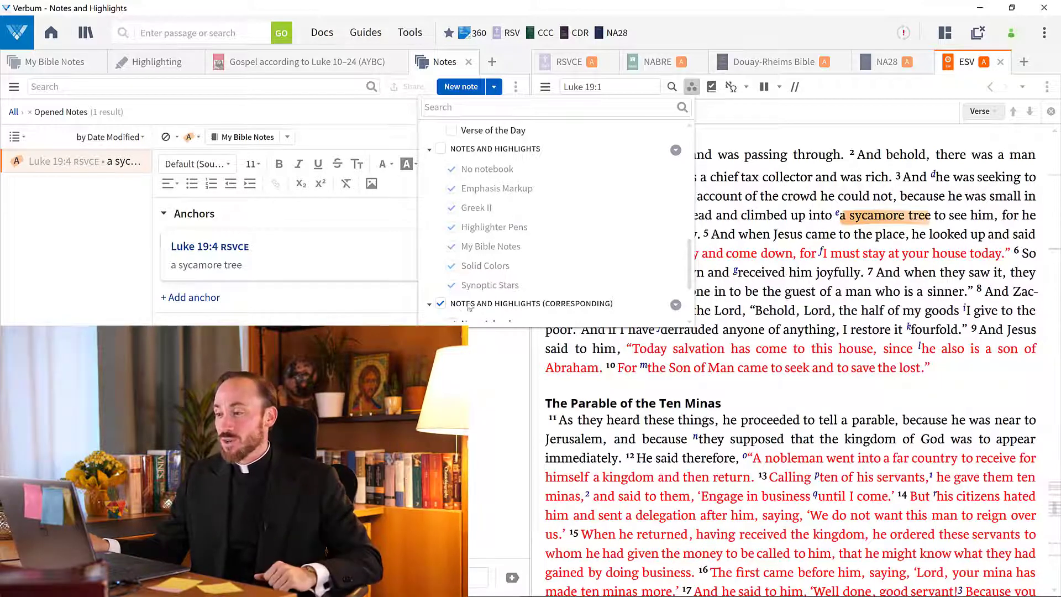
pyautogui.click(442, 304)
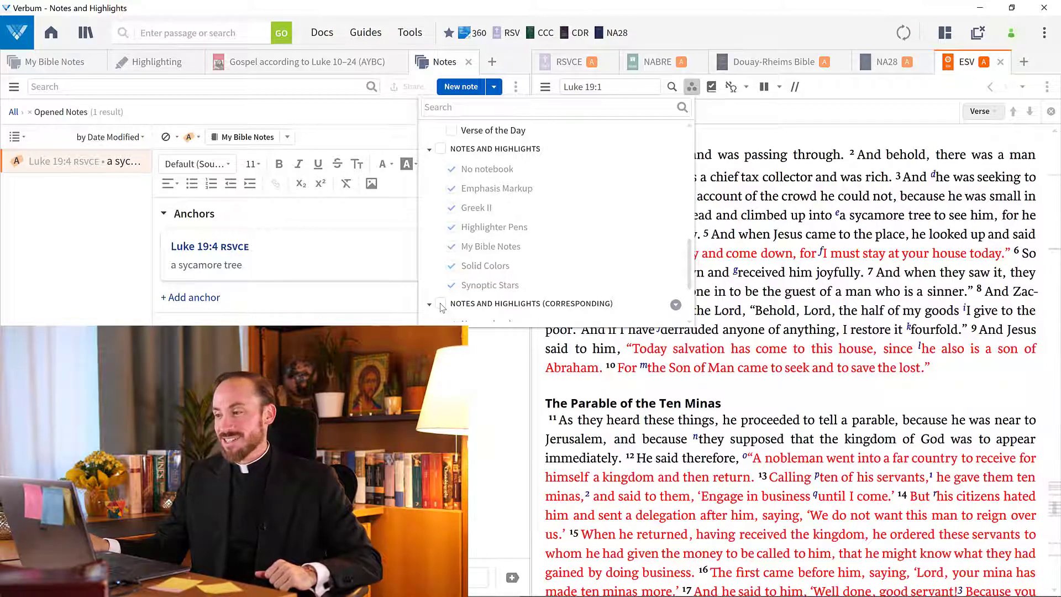
pyautogui.click(442, 305)
pyautogui.click(442, 149)
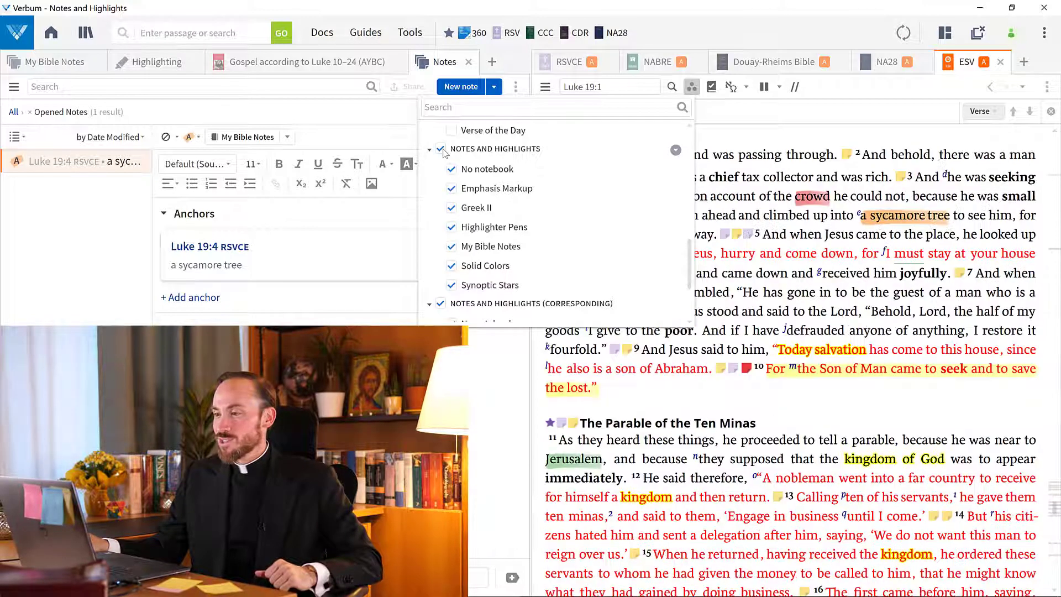
pyautogui.click(657, 65)
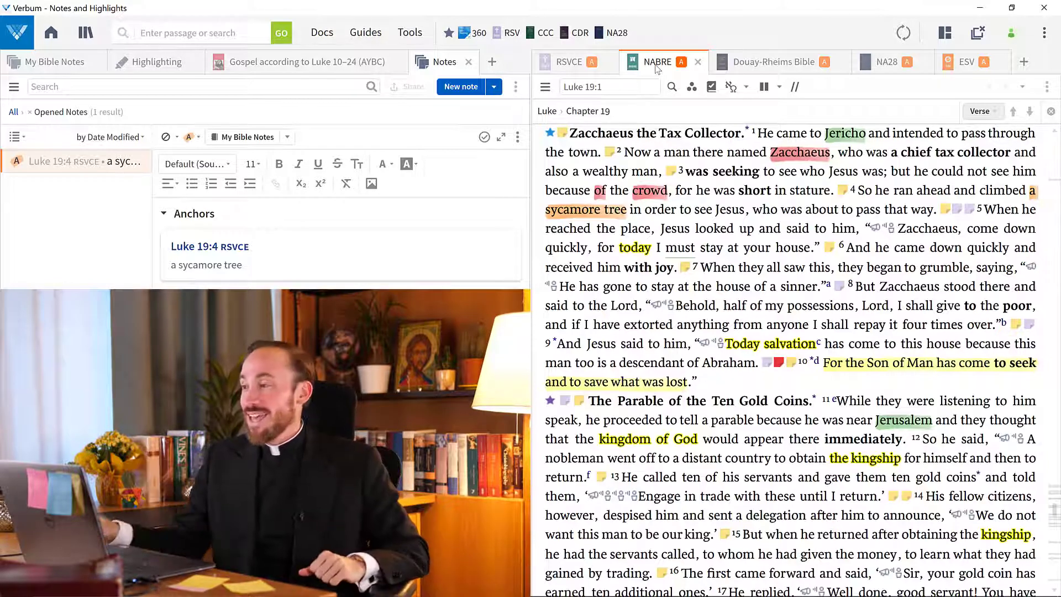
# Step: View Luke 19 in the NA28, then select 'walked through' in Douay-Rheims verse 1
pyautogui.click(885, 63)
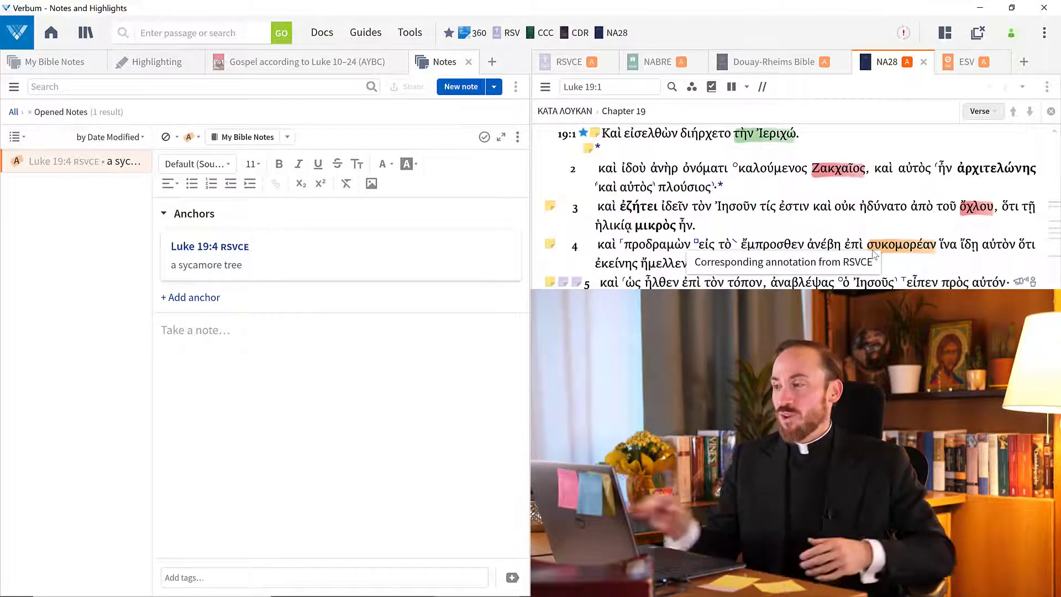
pyautogui.click(753, 65)
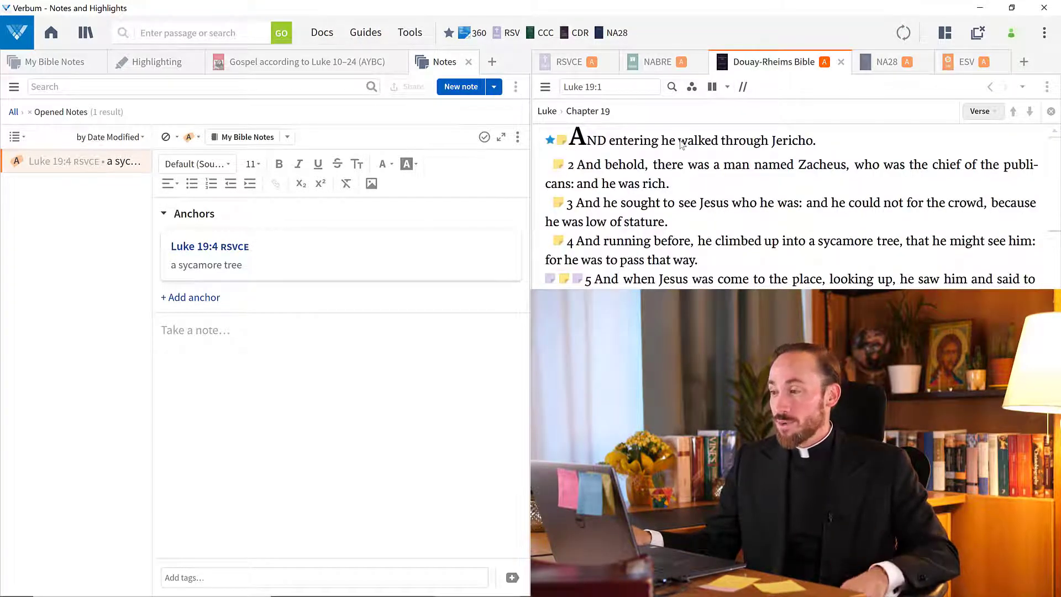
pyautogui.moveTo(679, 143); pyautogui.dragTo(756, 145)
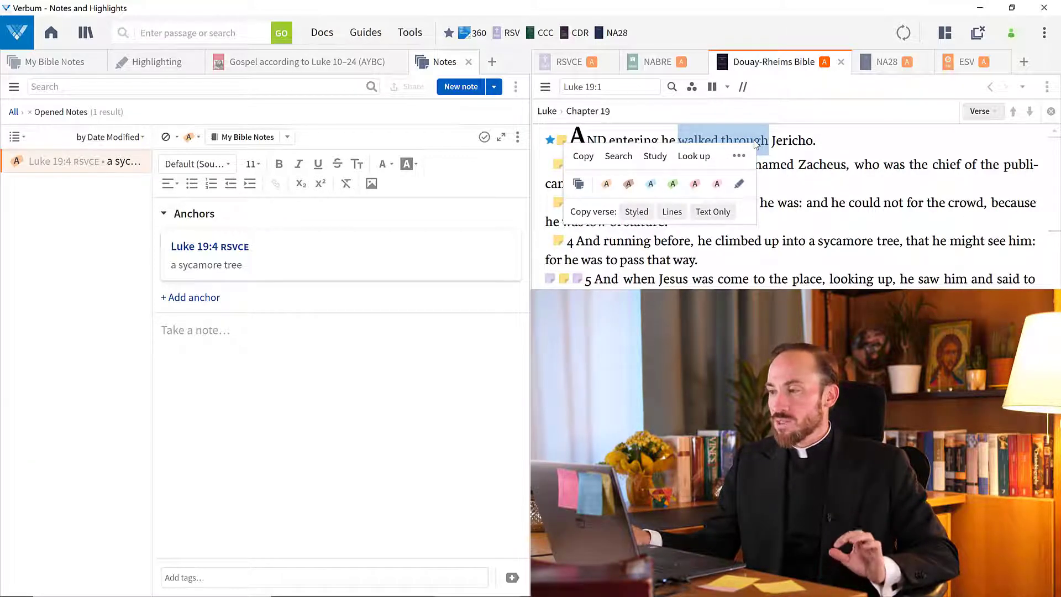
# Step: Add a new note anchored to 'walked through' in Douay-Rheims Luke 19:1
pyautogui.click(579, 184)
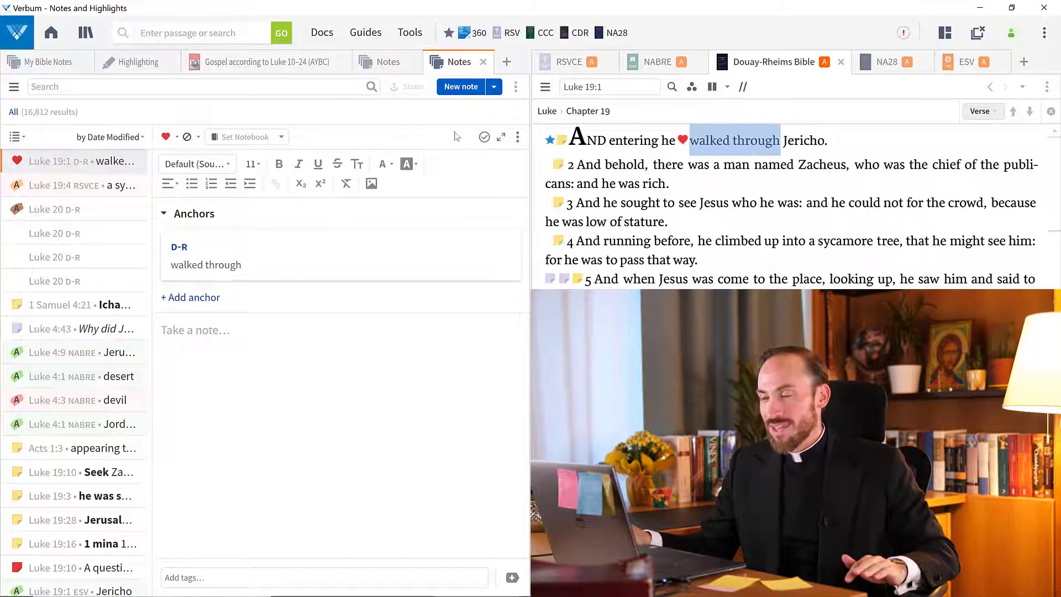
# Step: Set the note icon to a dark red cross and enter the text 'My new note.'
pyautogui.click(177, 138)
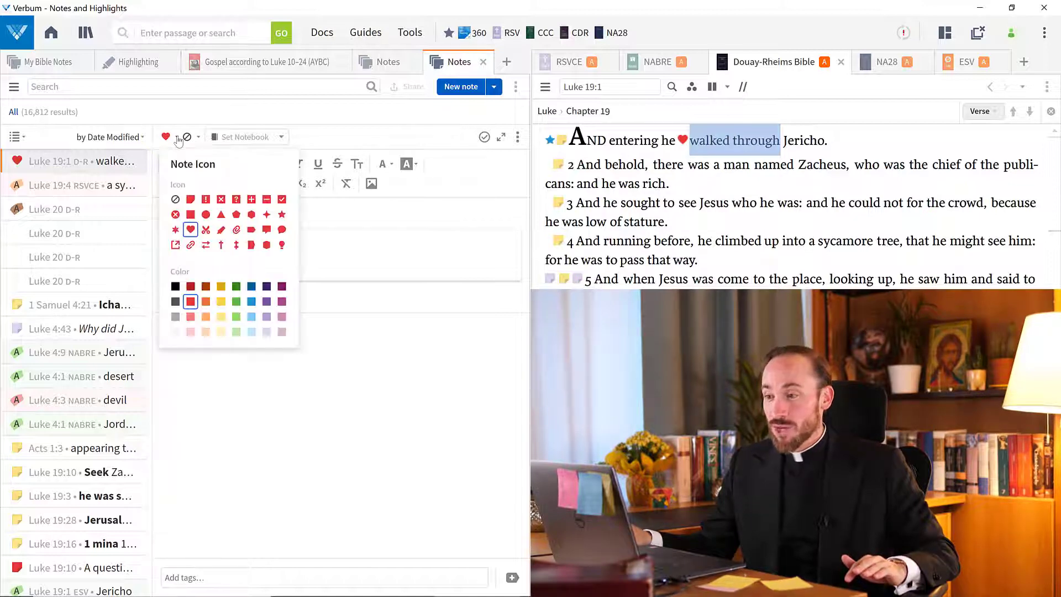
pyautogui.click(190, 287)
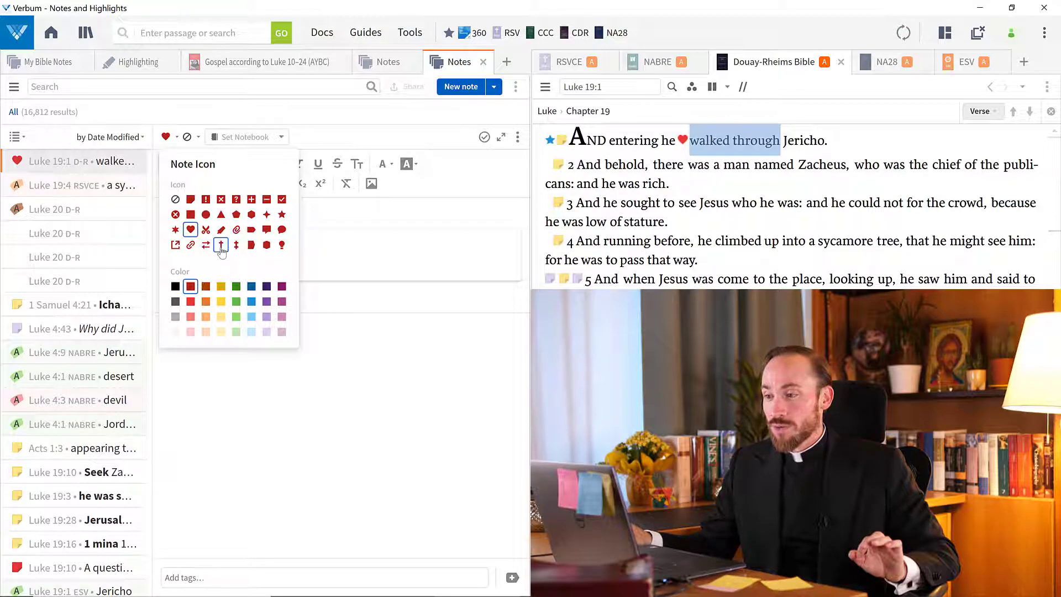
pyautogui.click(221, 246)
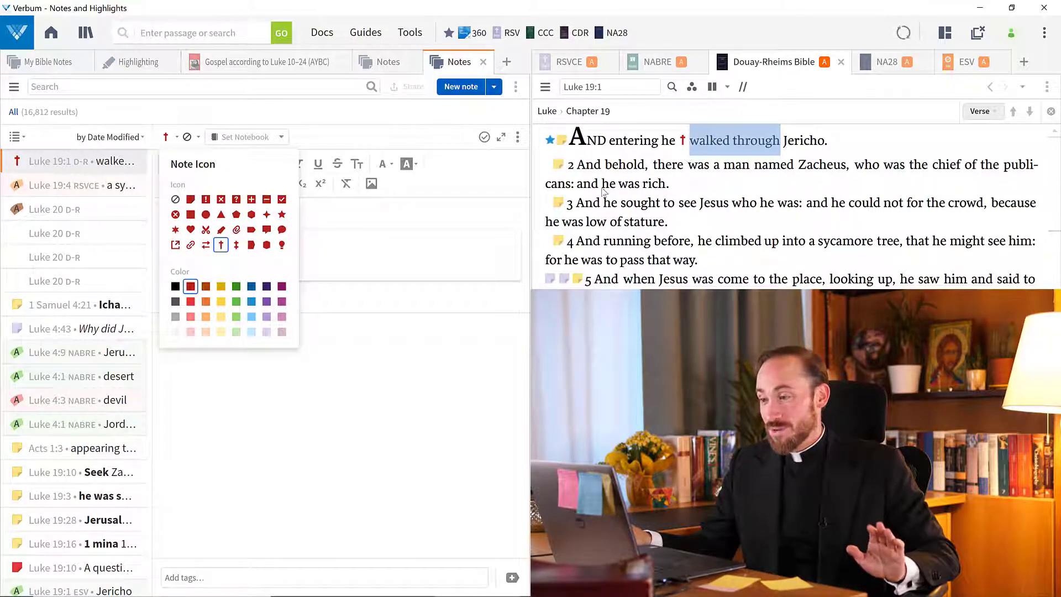
pyautogui.click(342, 334)
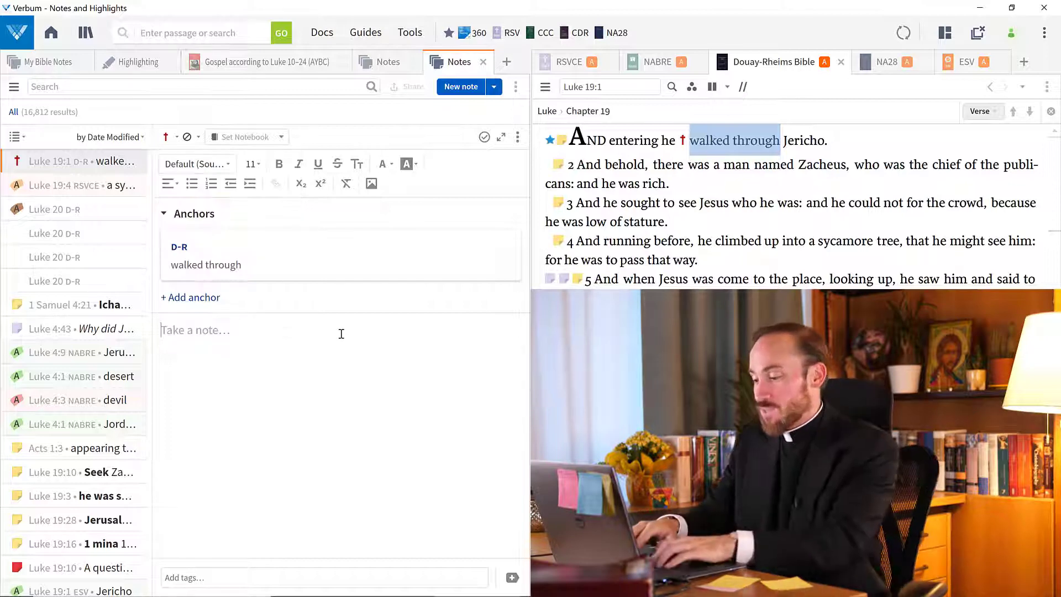
pyautogui.write('My new note.')
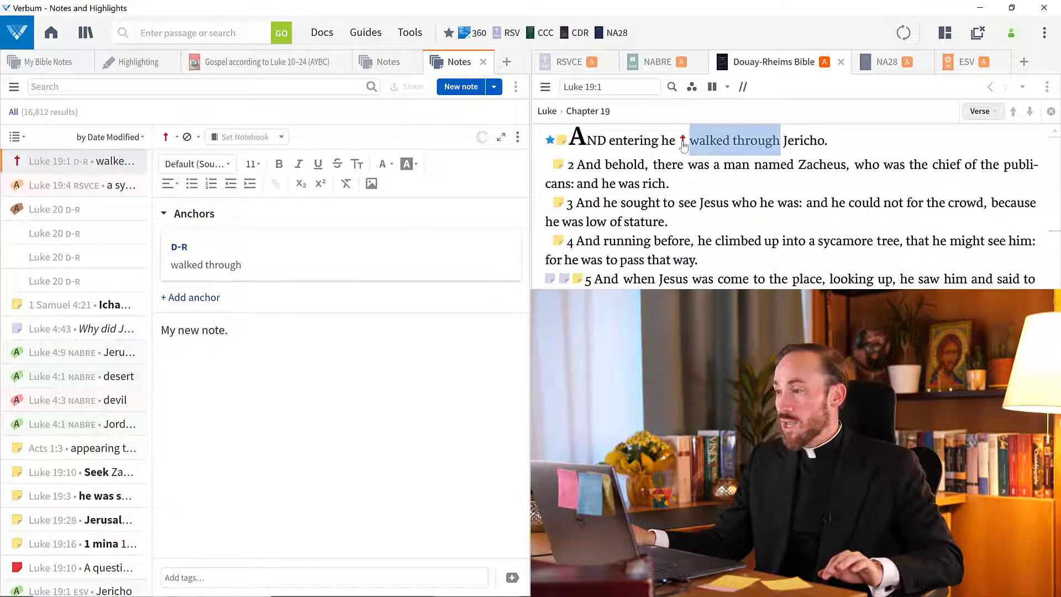
pyautogui.moveTo(683, 145)
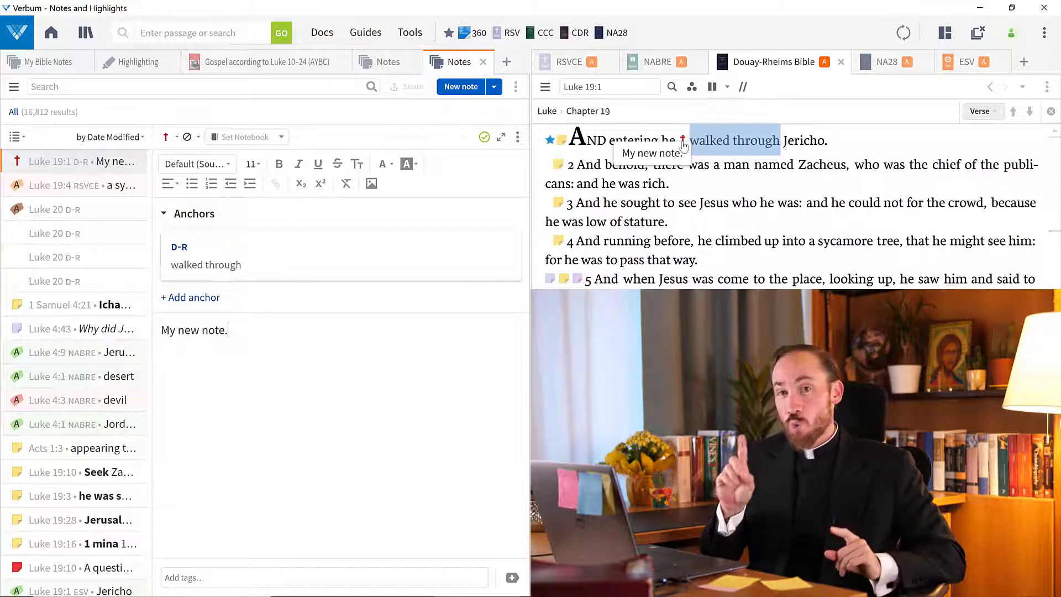
# Step: From the RSVCE, add a second Reference anchor at Luke 19:1 (typed 'lk 19 1')
pyautogui.click(570, 62)
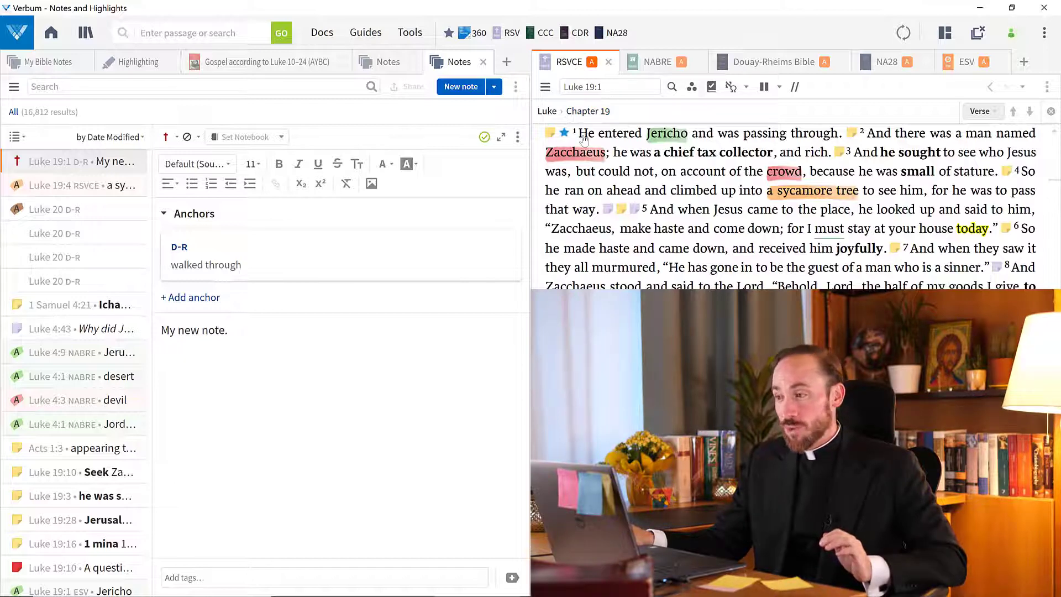
pyautogui.click(209, 298)
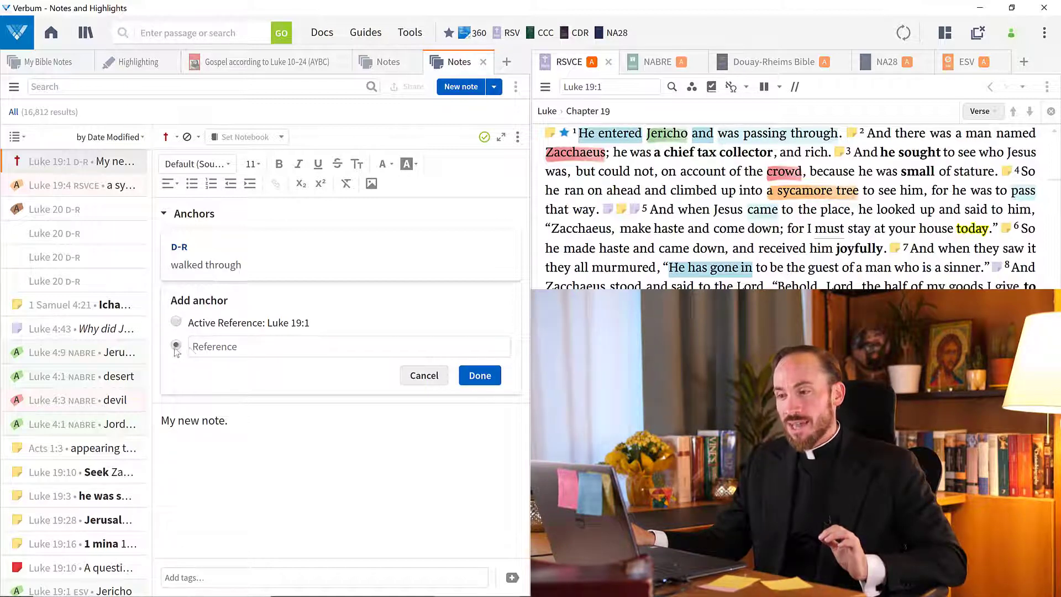
pyautogui.click(222, 347)
pyautogui.write('lk')
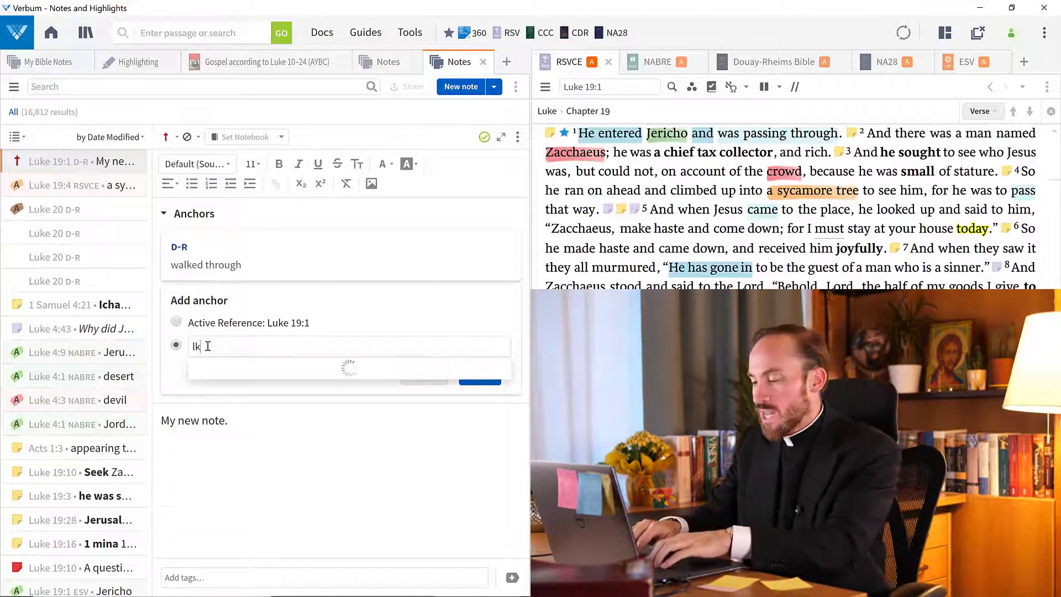
pyautogui.write(' 19 1')
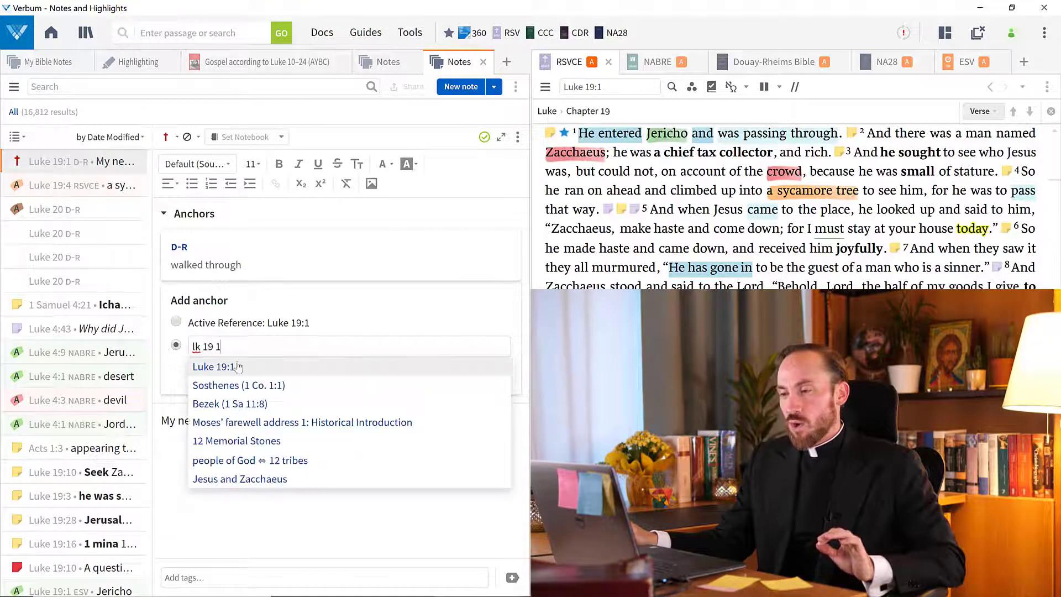
pyautogui.click(248, 367)
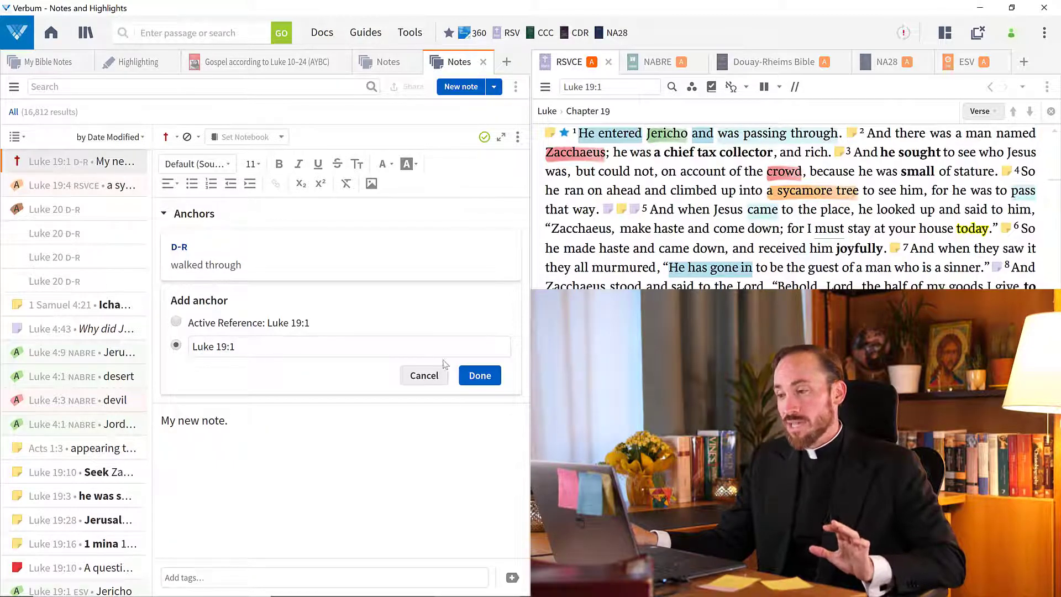
pyautogui.click(479, 376)
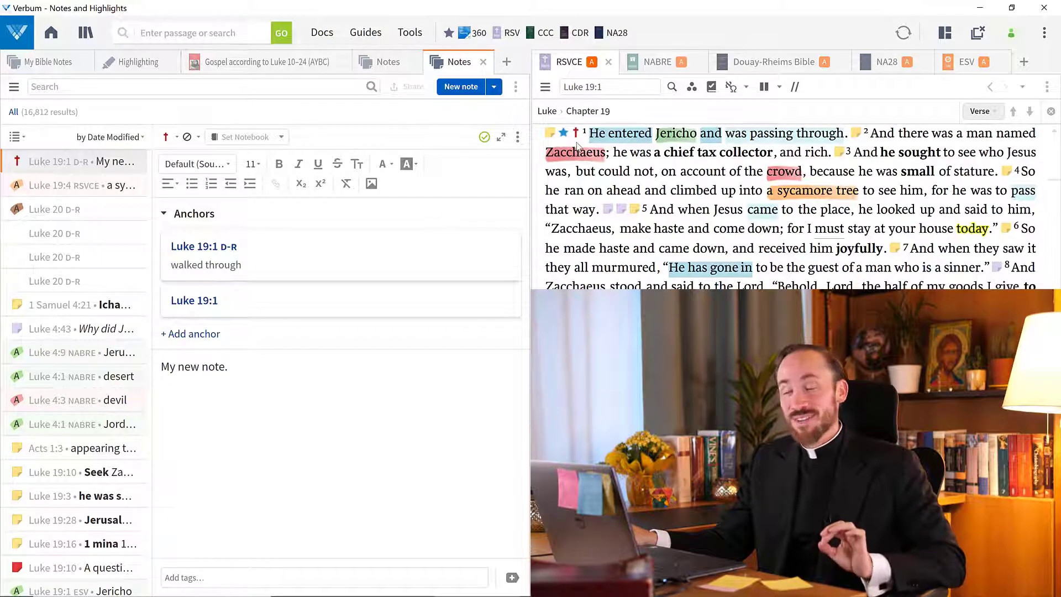
# Step: Back in the Douay-Rheims Bible, delete the note's Luke 19:1 D-R 'walked through' anchor
pyautogui.click(759, 65)
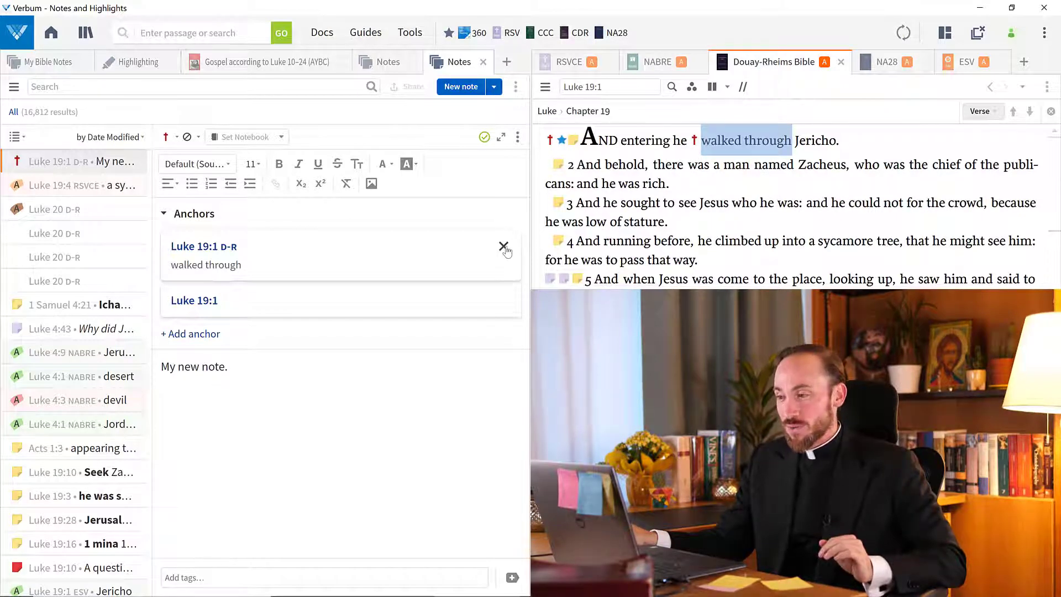
pyautogui.click(503, 246)
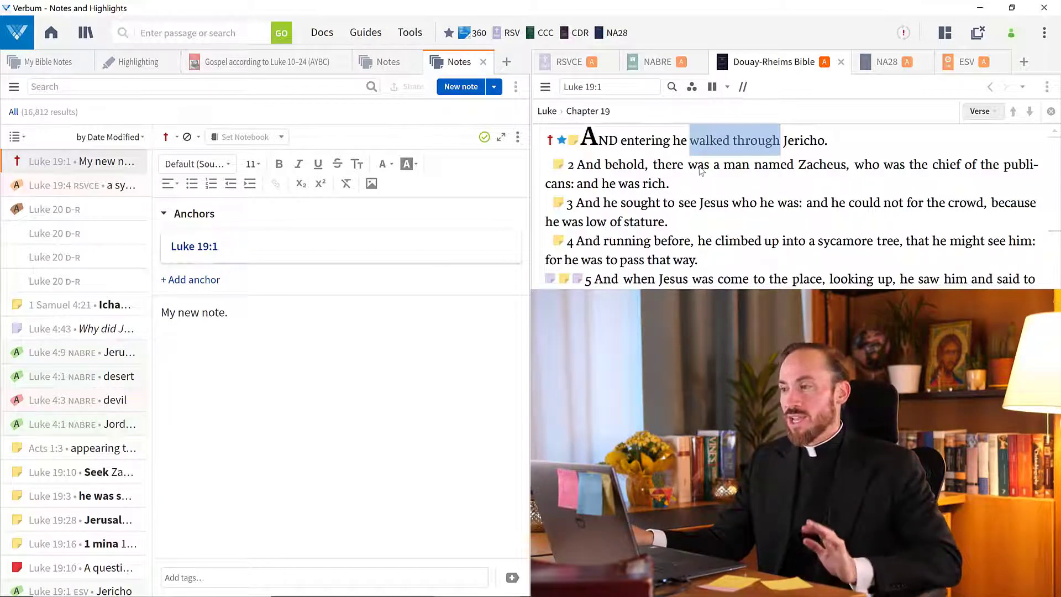
# Step: Take a new note on reference Luke 19:2 in the My Bible Notes notebook
pyautogui.rightClick(776, 166)
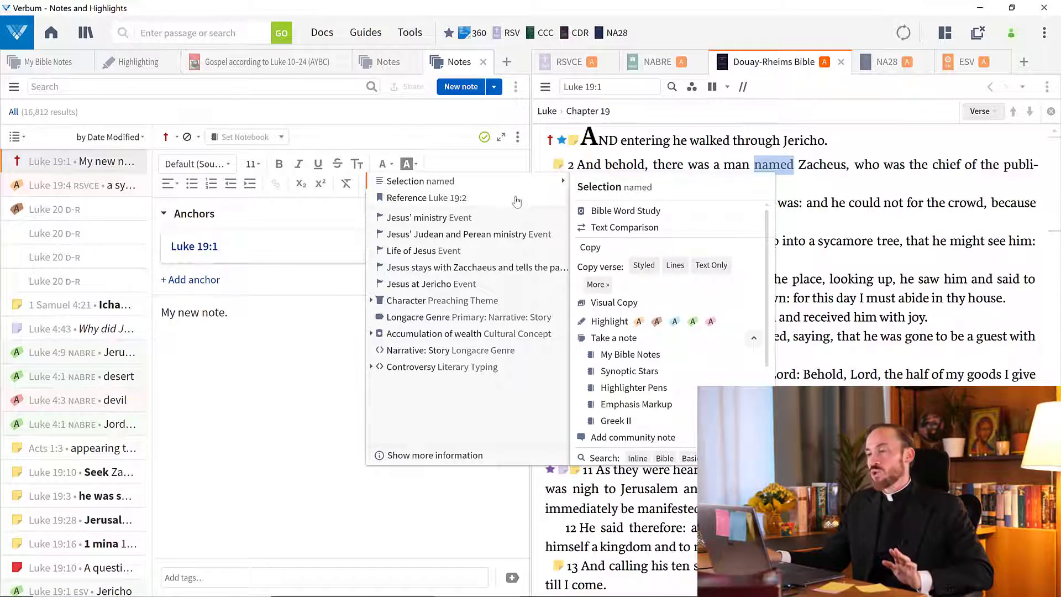
pyautogui.moveTo(517, 201)
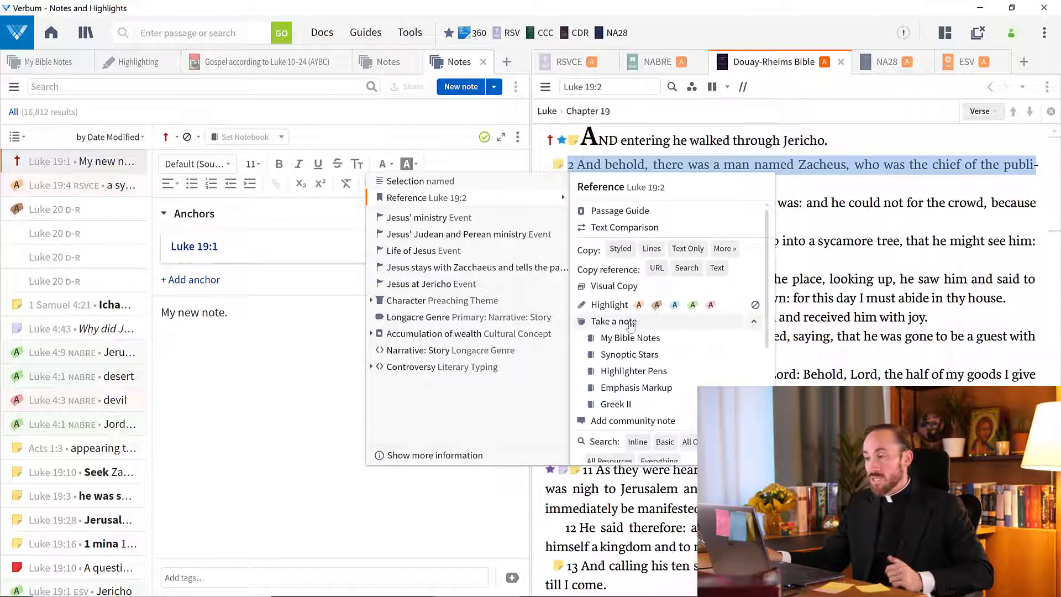
pyautogui.click(632, 338)
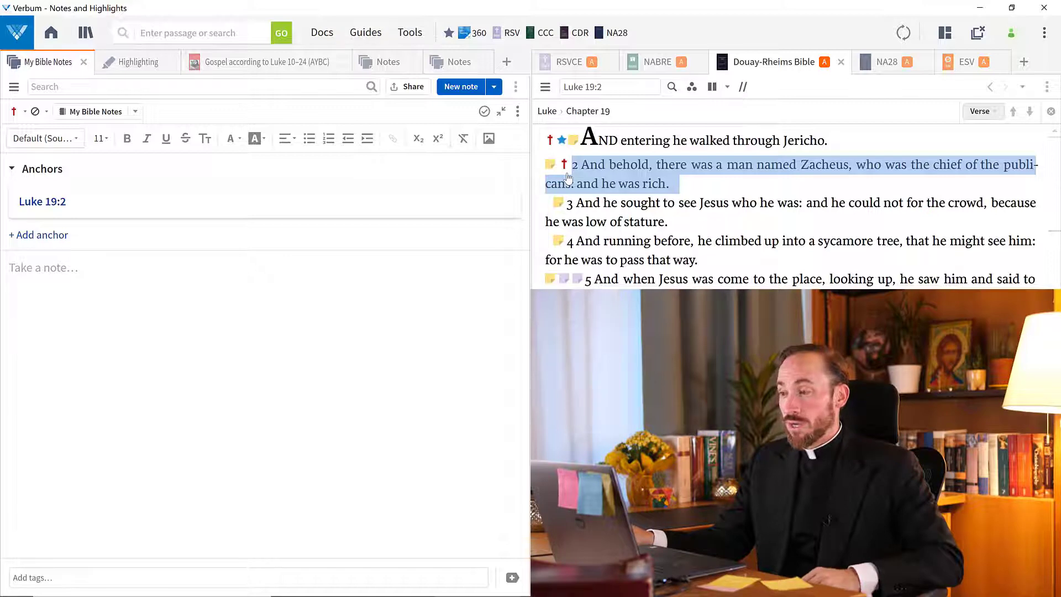
# Step: View Luke 19 in NABRE, then Greek NA28, and bring back the AYBC Luke 10–24 commentary beside it
pyautogui.click(648, 72)
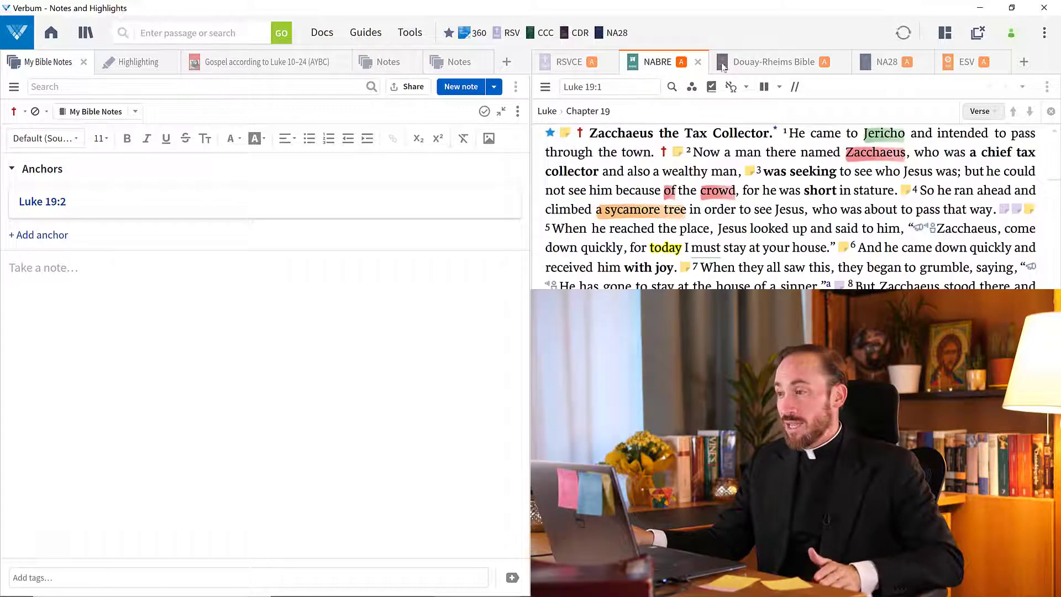
pyautogui.click(886, 64)
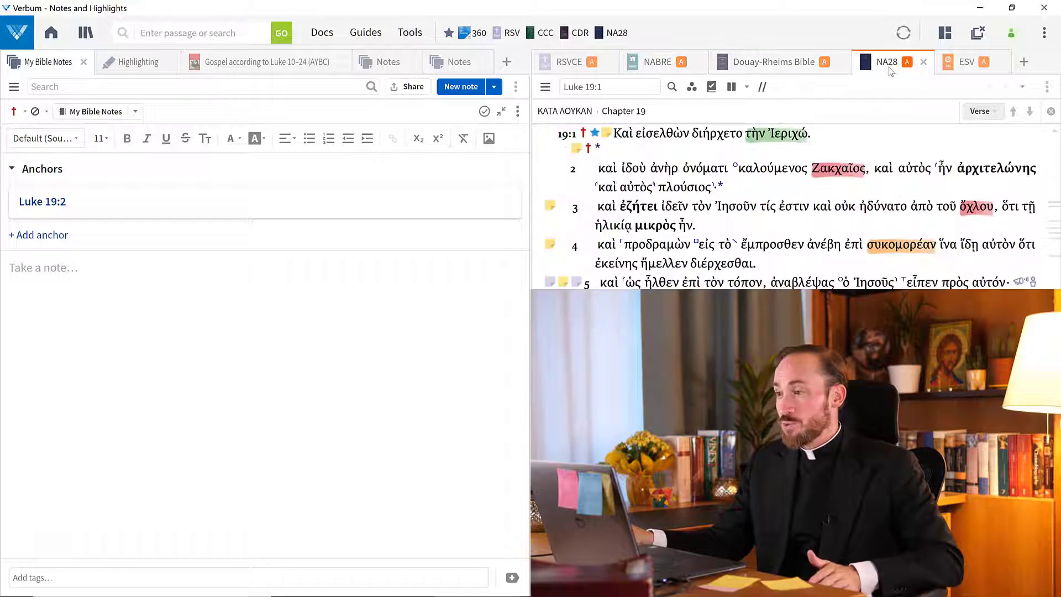
pyautogui.click(212, 63)
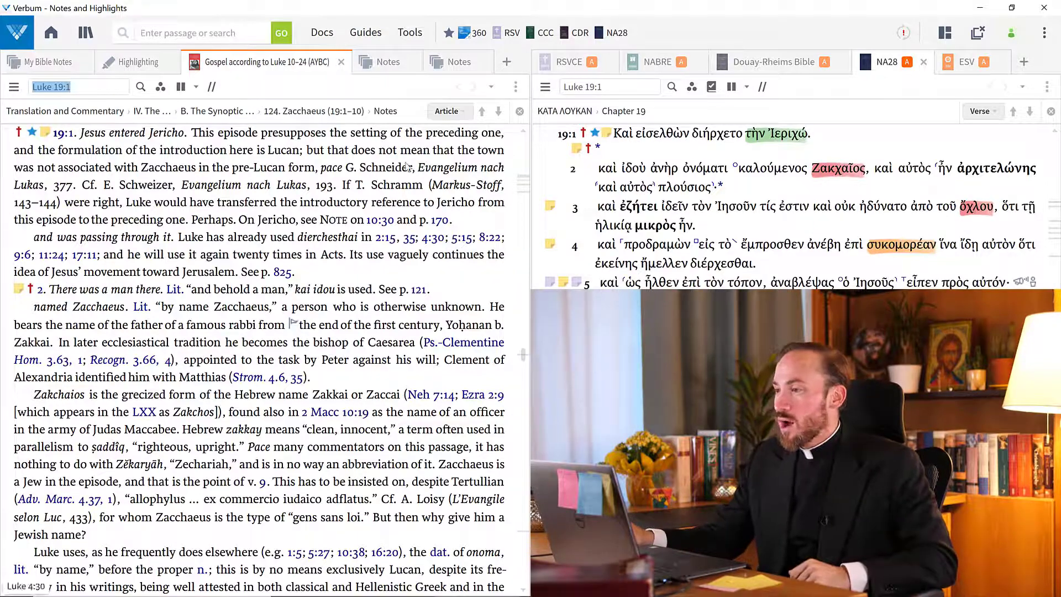
# Step: Open the 'Why did Jesus come?' note in NABRE Luke 19 and follow its Luke 5:32 and 12:49 anchors
pyautogui.click(658, 61)
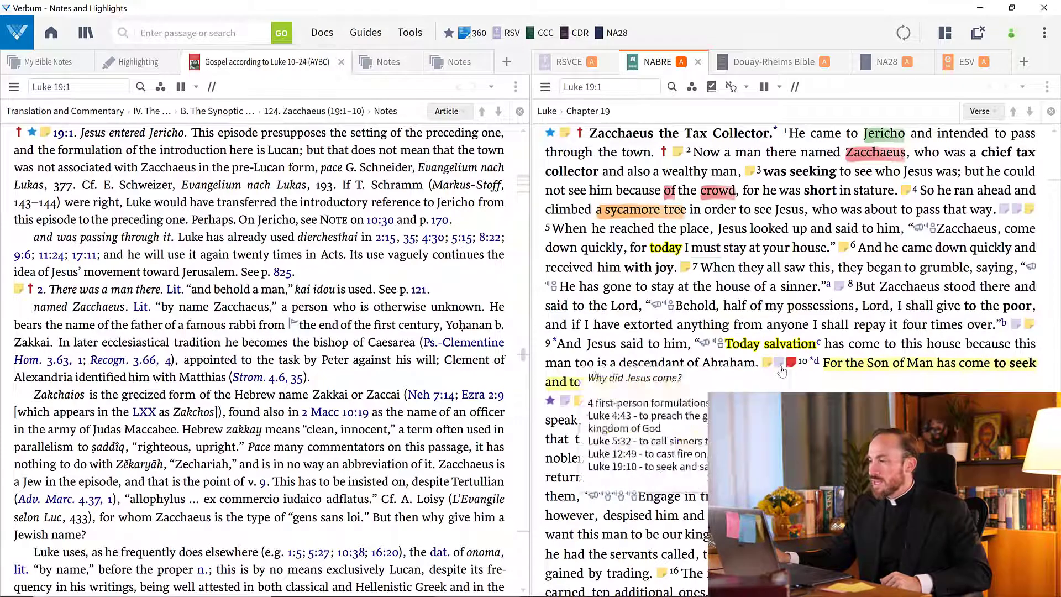
pyautogui.click(780, 366)
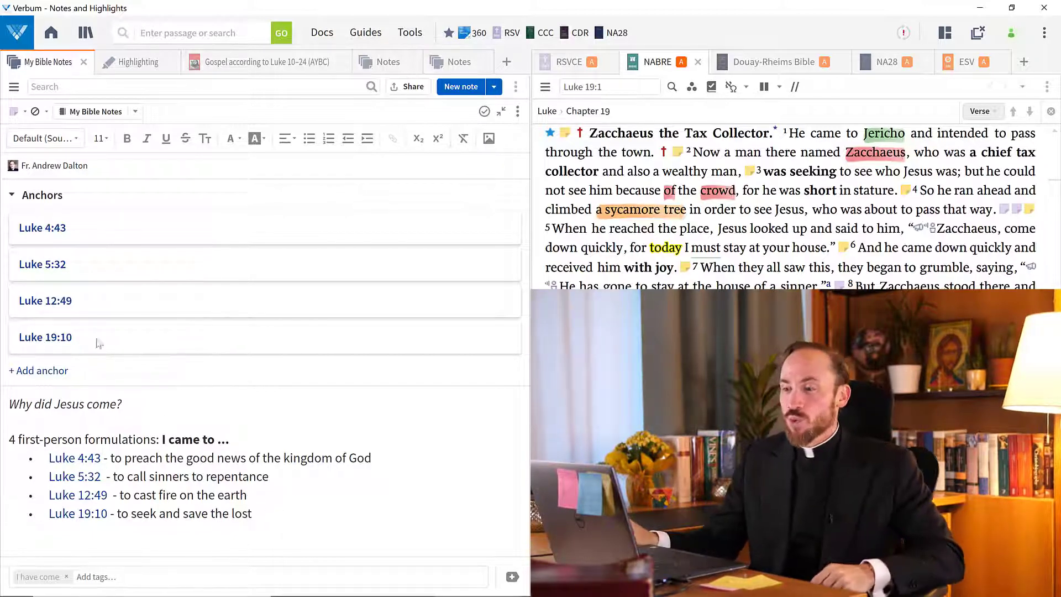
pyautogui.click(55, 269)
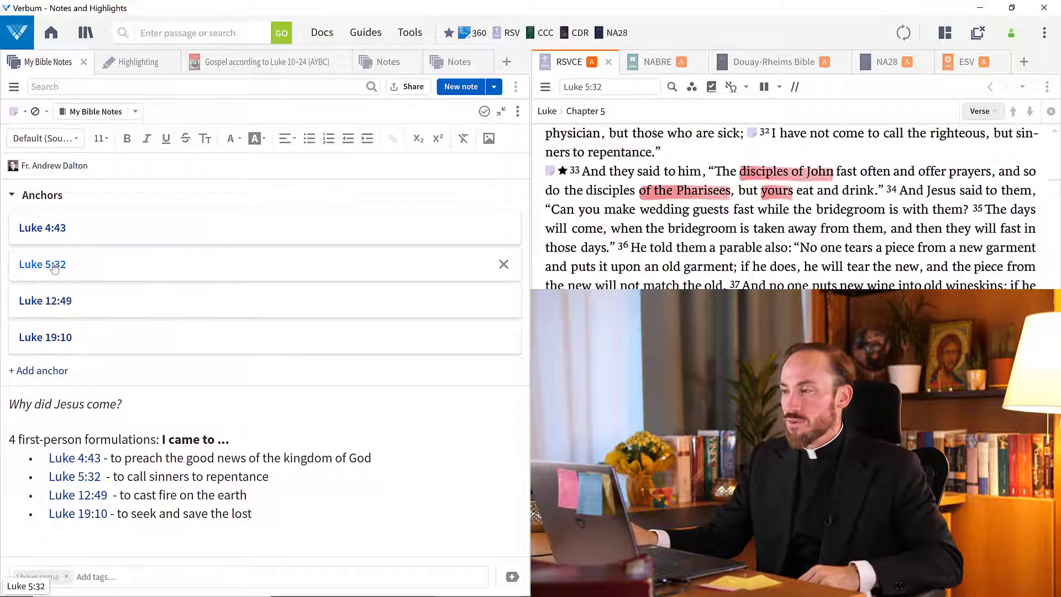
pyautogui.click(751, 133)
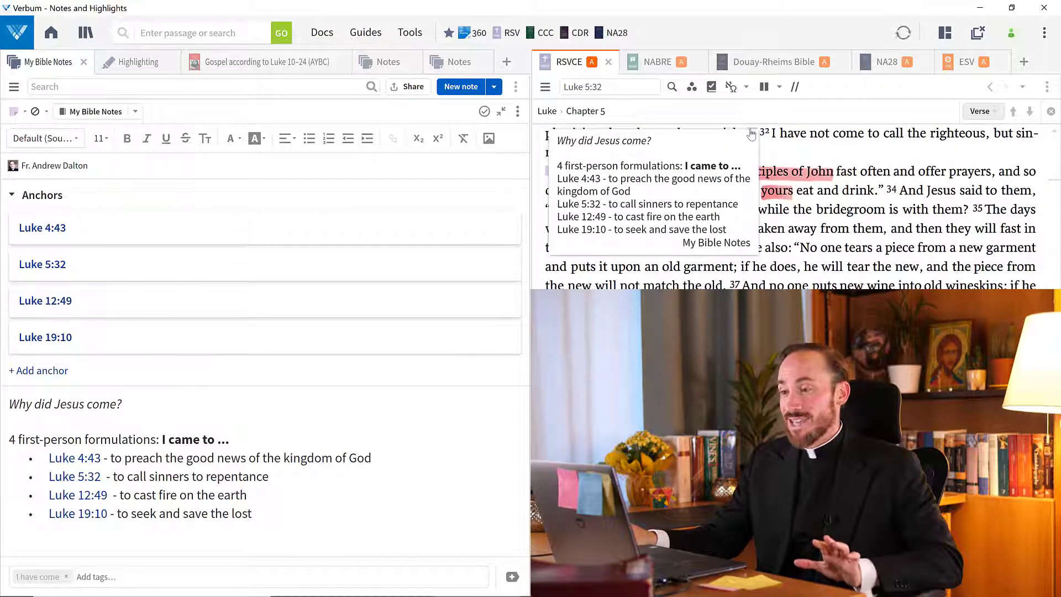
pyautogui.click(61, 303)
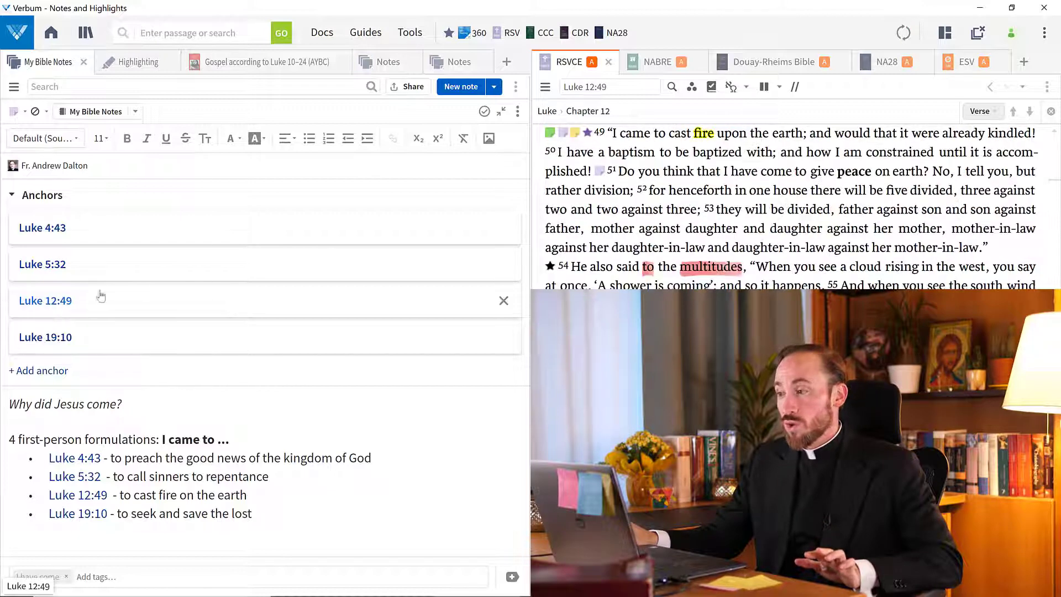
pyautogui.click(566, 133)
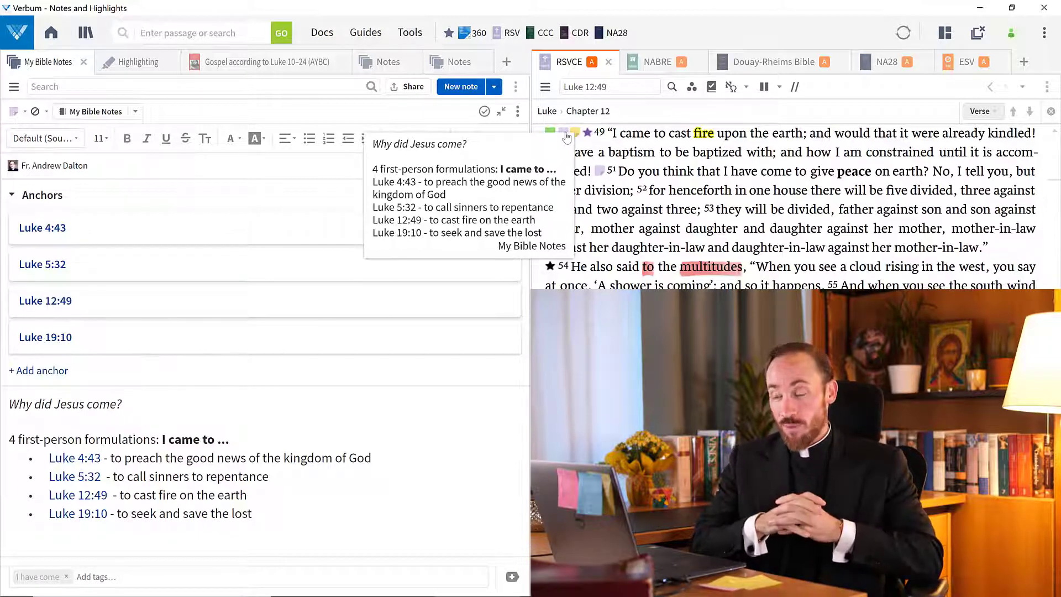
# Step: Open the notes list, reset it to All notes, and filter by the Synoptic Stars notebook
pyautogui.click(14, 87)
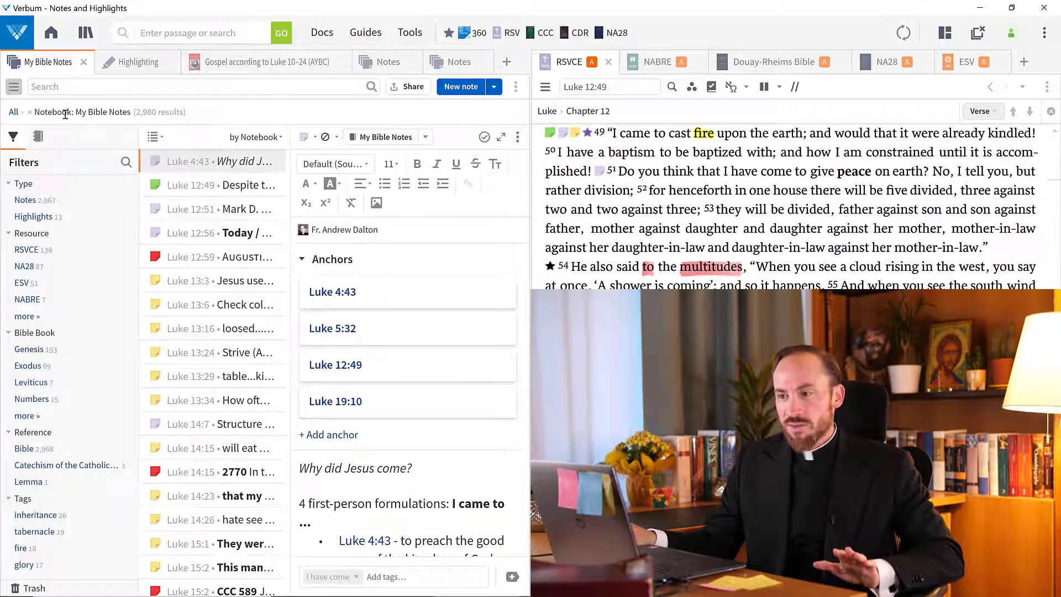
pyautogui.click(14, 112)
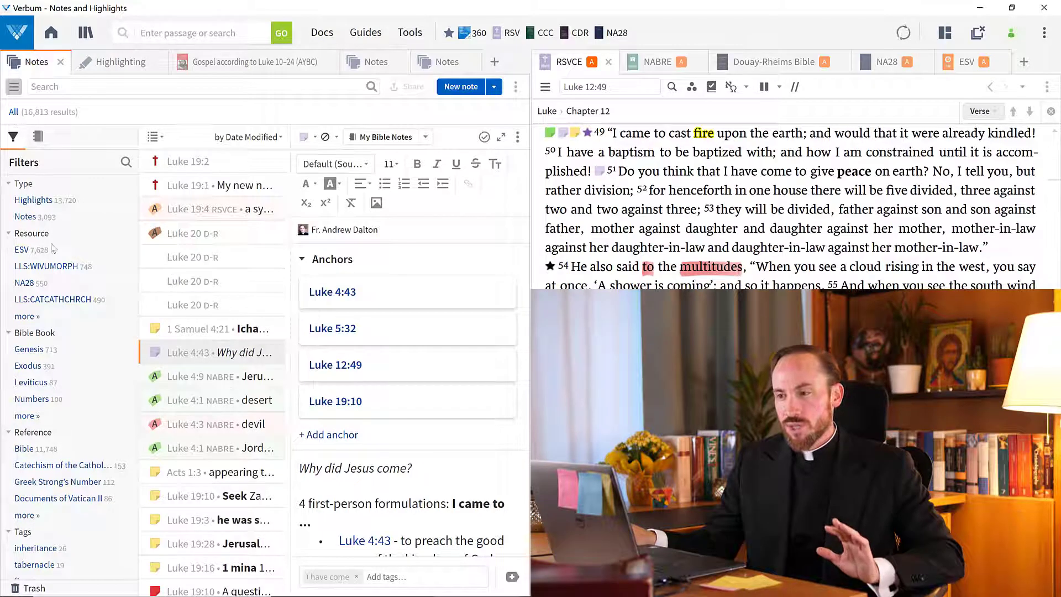
pyautogui.scroll(-5, 70, 385)
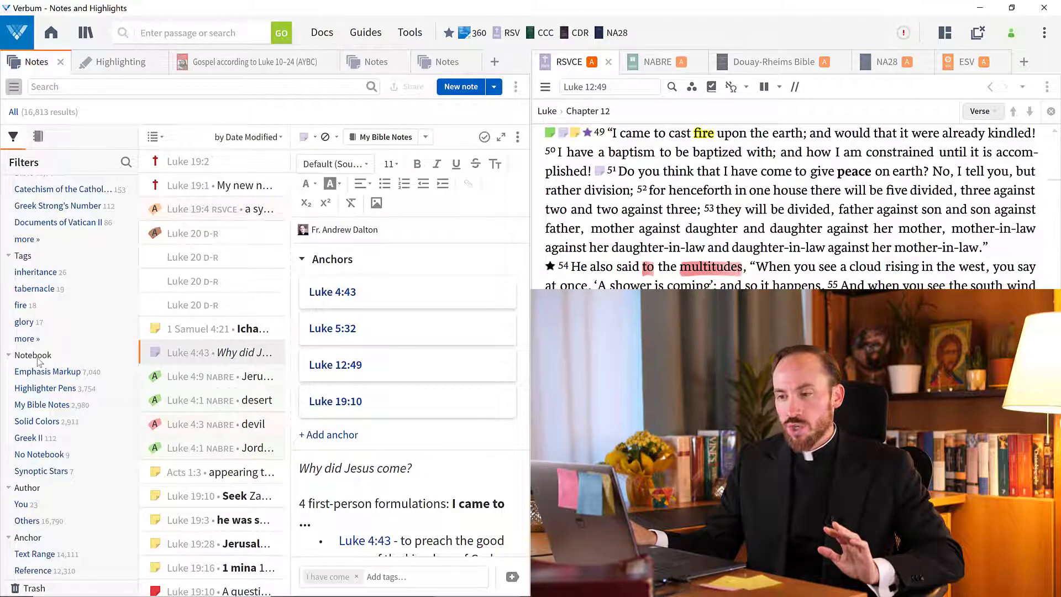
pyautogui.click(40, 471)
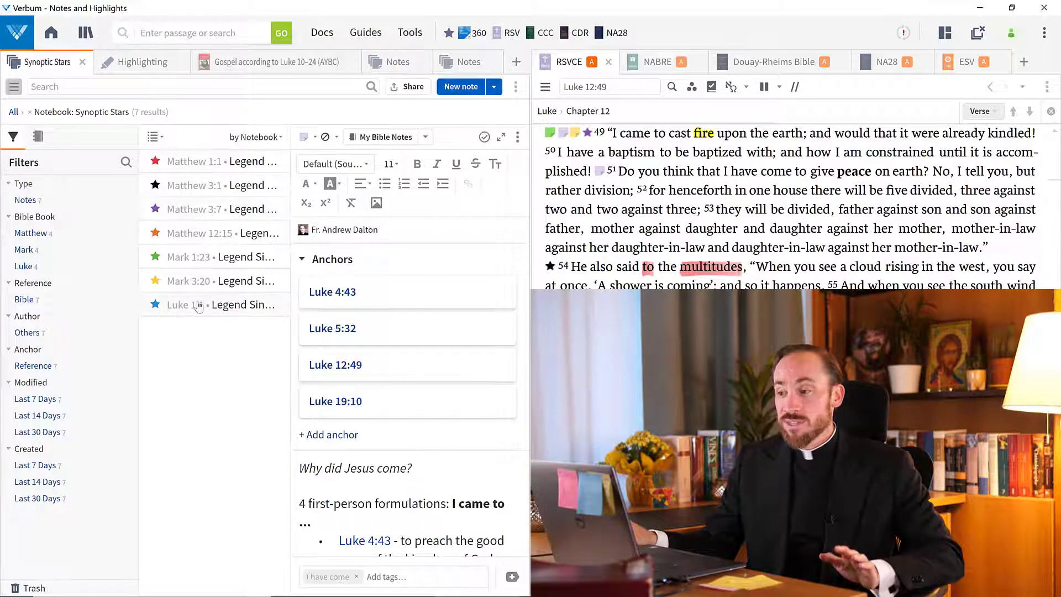
# Step: Open the Luke 1:1, Matthew 1:1 and Mark 3:20 star notes, then jump the Bible to Mark 3:20
pyautogui.moveTo(199, 306)
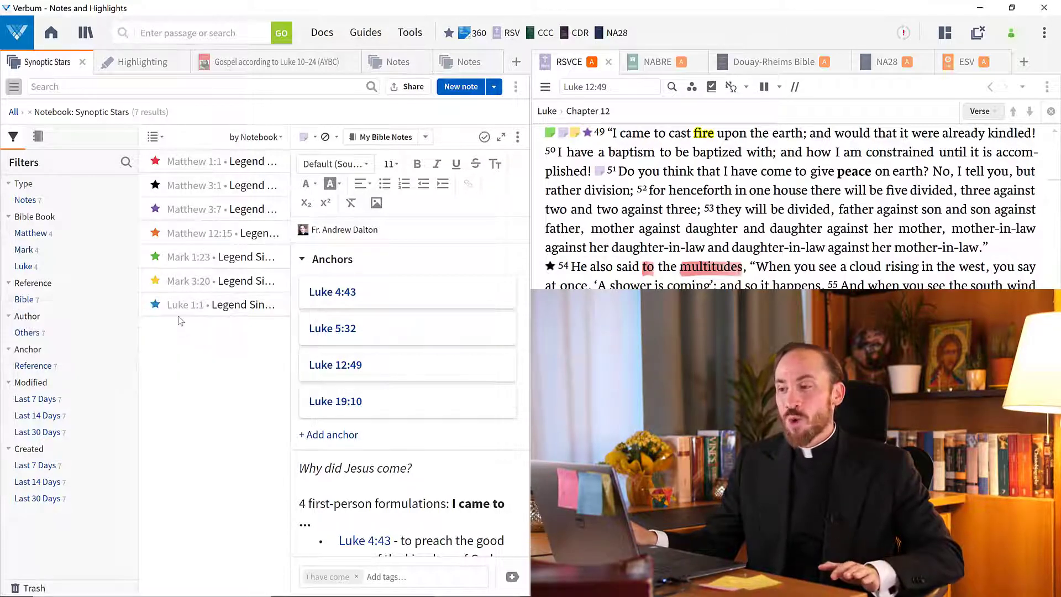
pyautogui.click(183, 315)
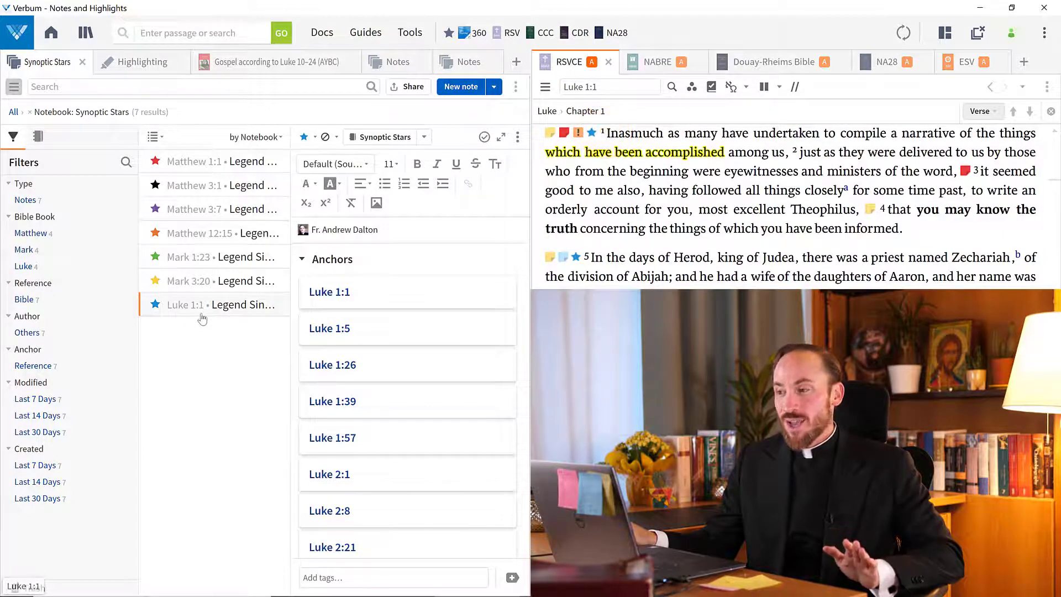
pyautogui.scroll(-5, 401, 371)
pyautogui.scroll(-15, 401, 370)
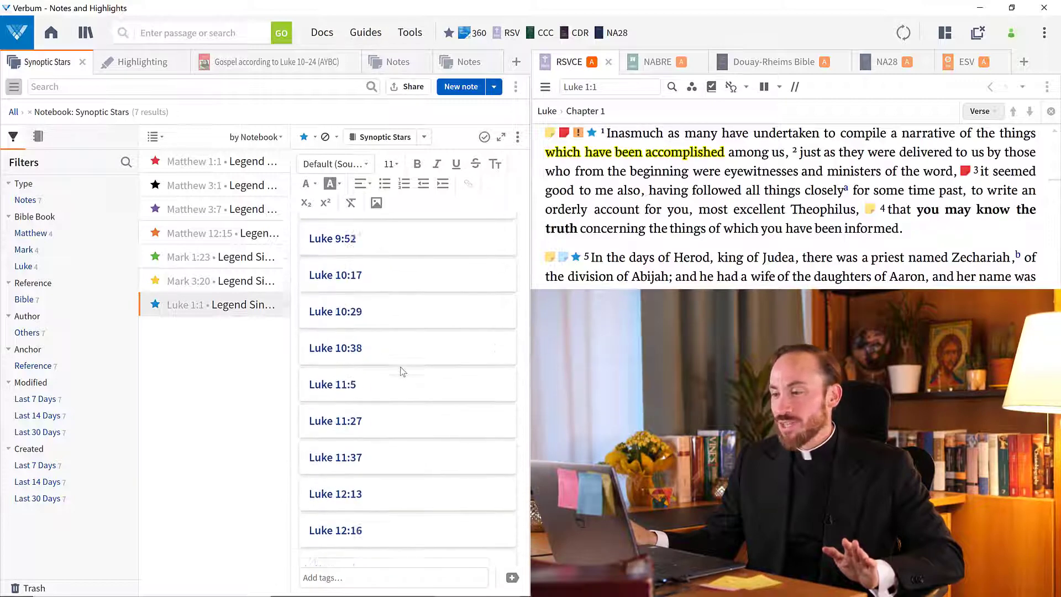
pyautogui.scroll(-10, 402, 371)
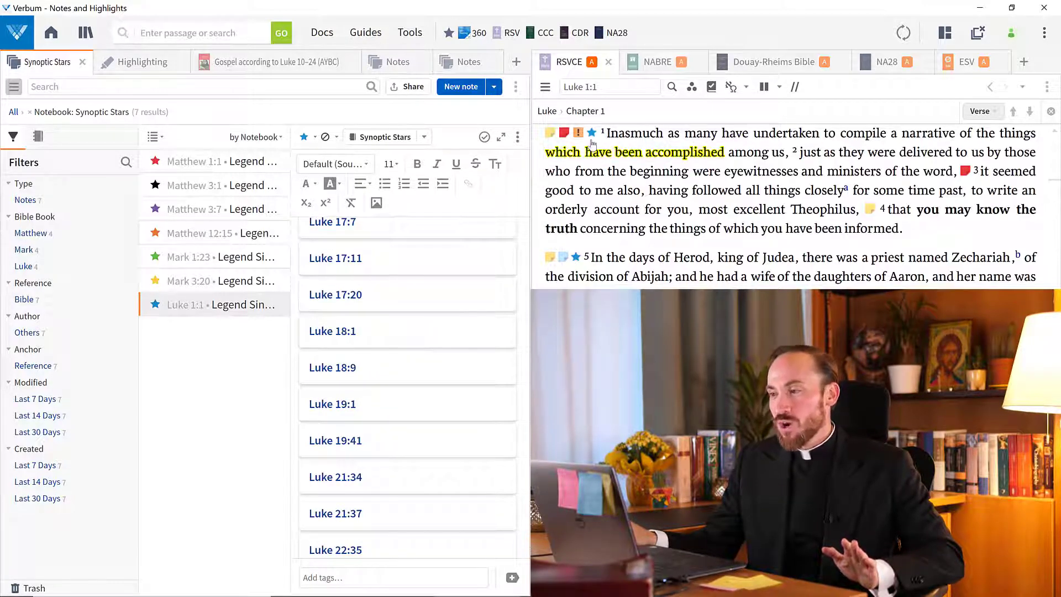
pyautogui.moveTo(592, 145)
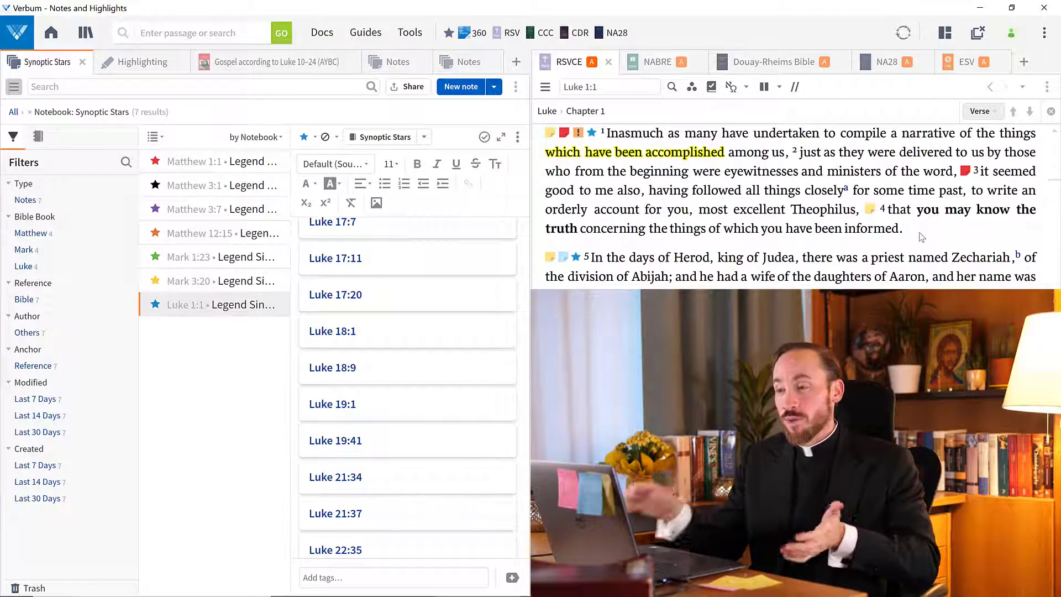
pyautogui.click(260, 166)
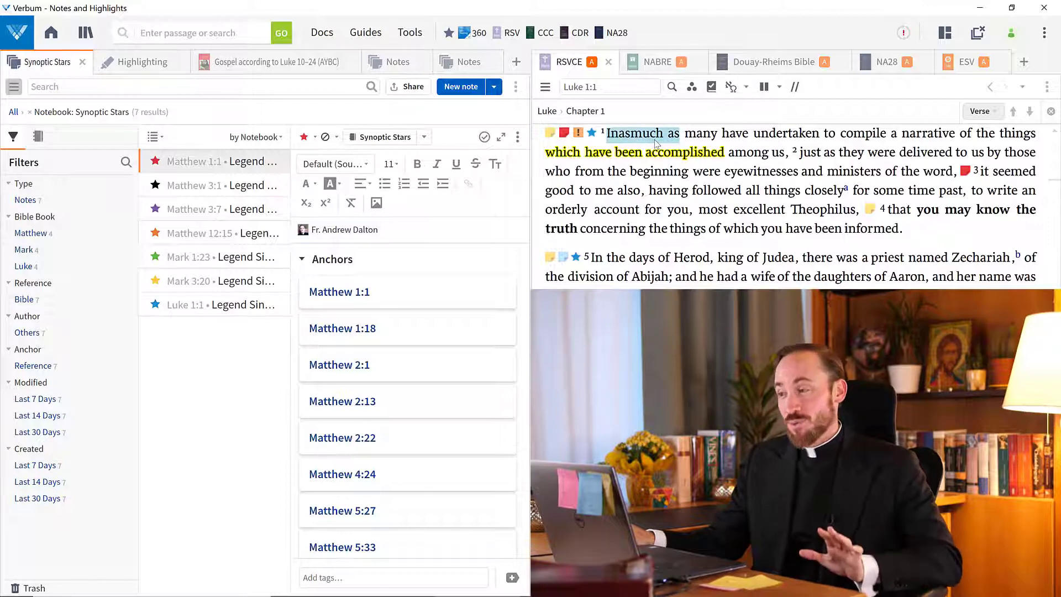
pyautogui.click(236, 283)
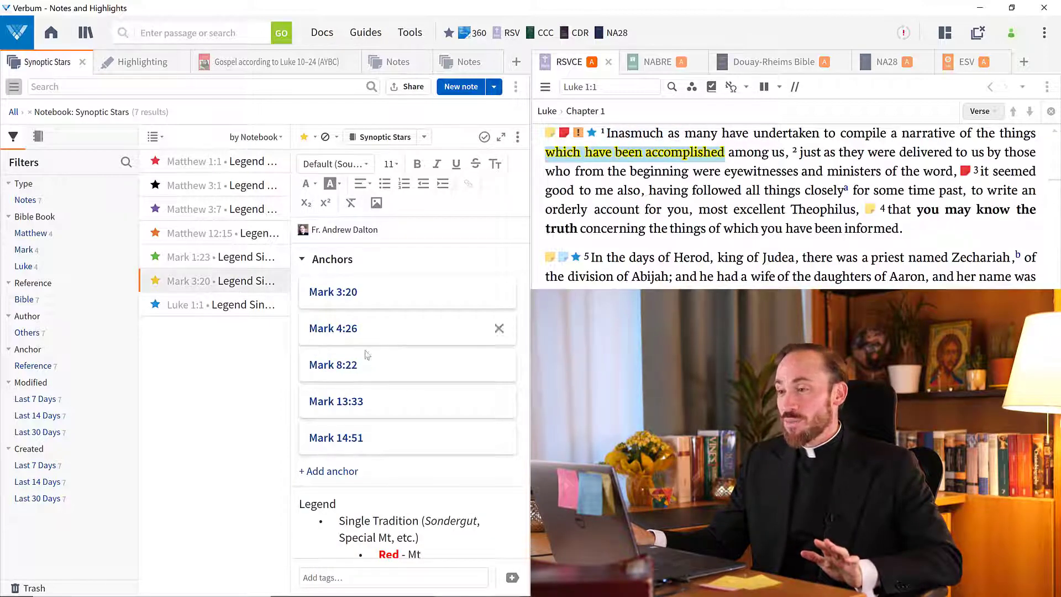
pyautogui.click(349, 300)
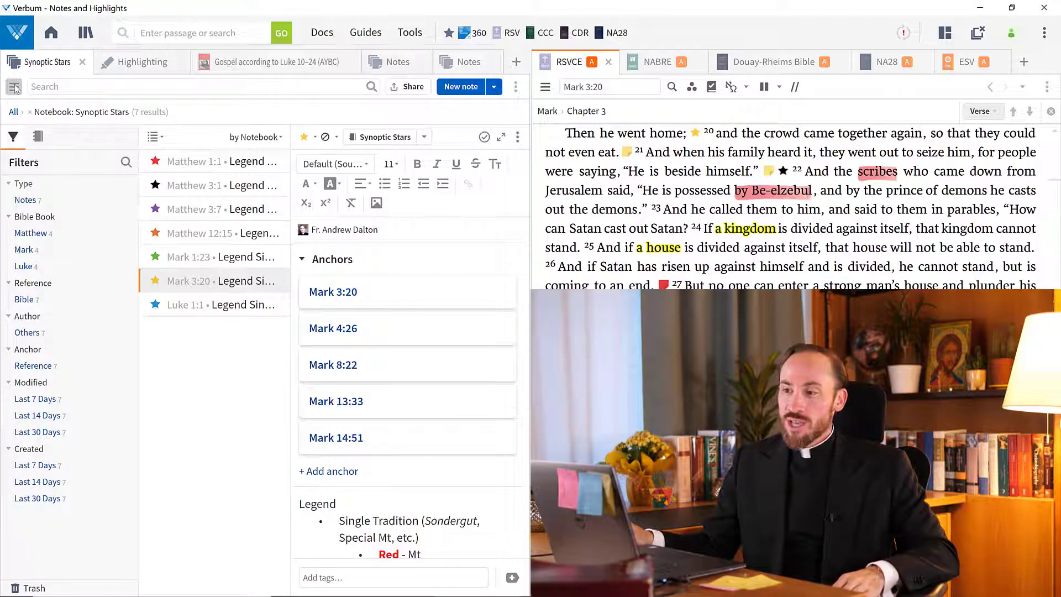
# Step: List all notebooks and bring up the Synoptic Stars notebook's options menu
pyautogui.click(37, 136)
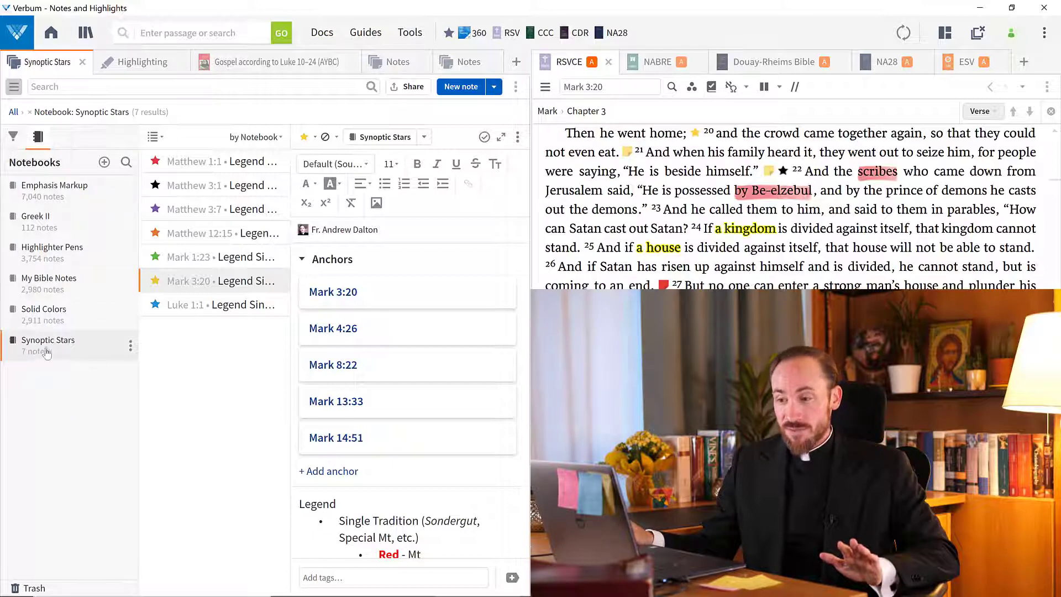
pyautogui.click(130, 347)
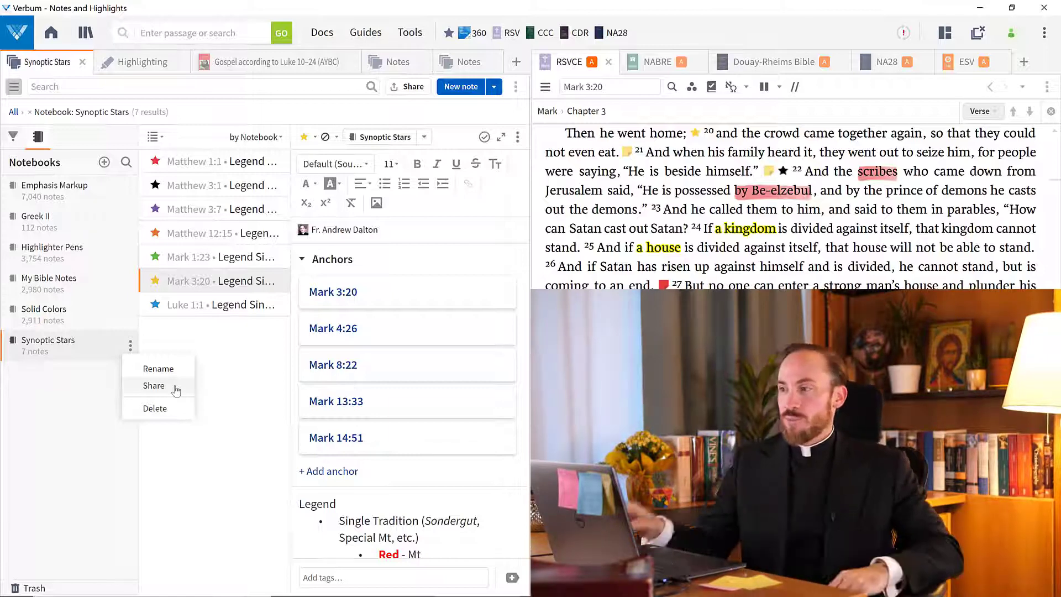
# Step: Go to 'gal 1' in the Bible and open the Greek II note at verse 8
pyautogui.click(613, 89)
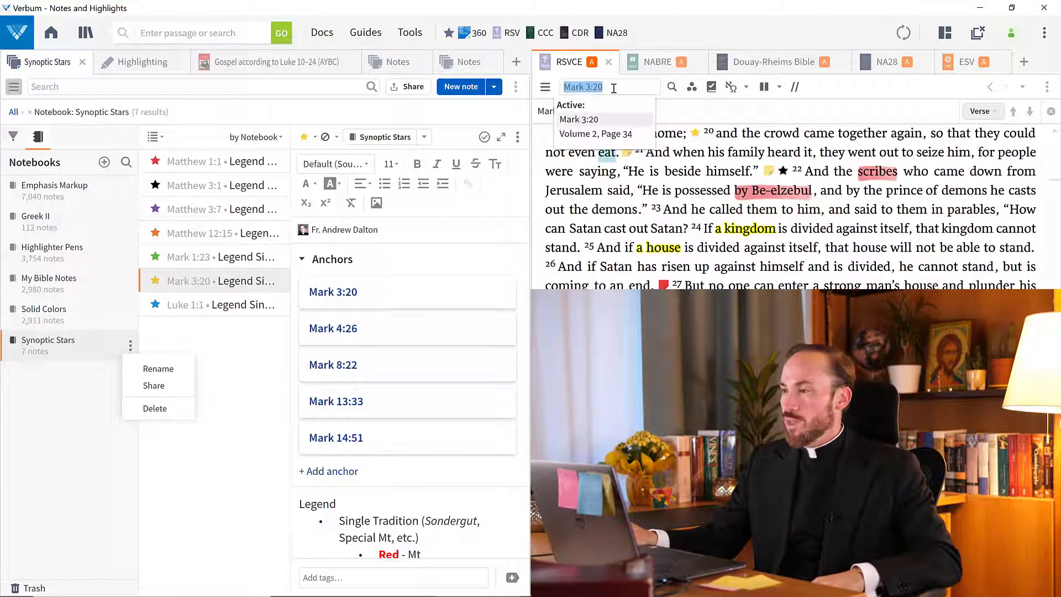
pyautogui.write('gal 1 8')
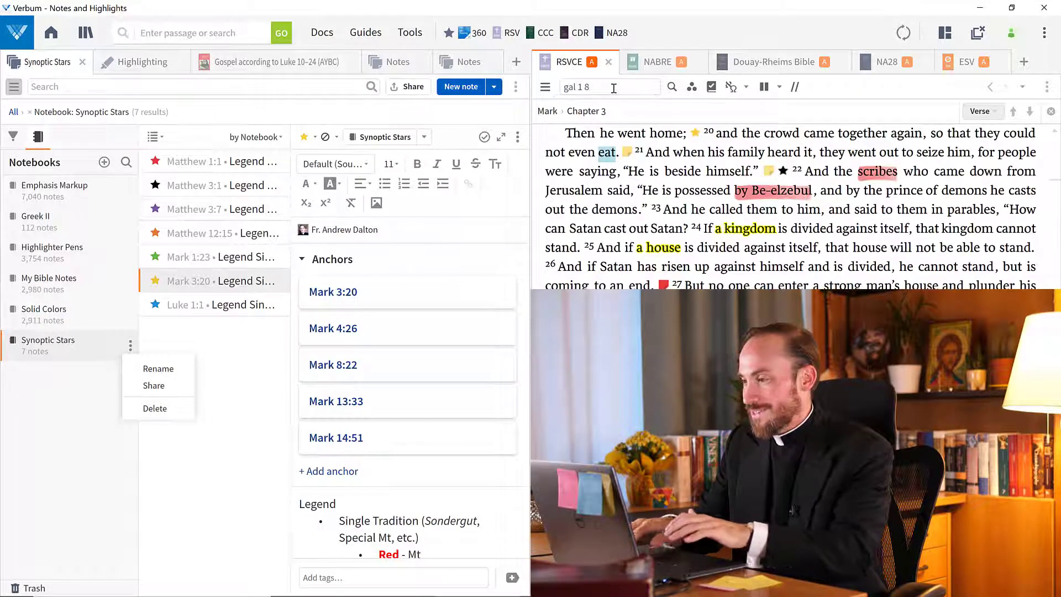
pyautogui.press('Return')
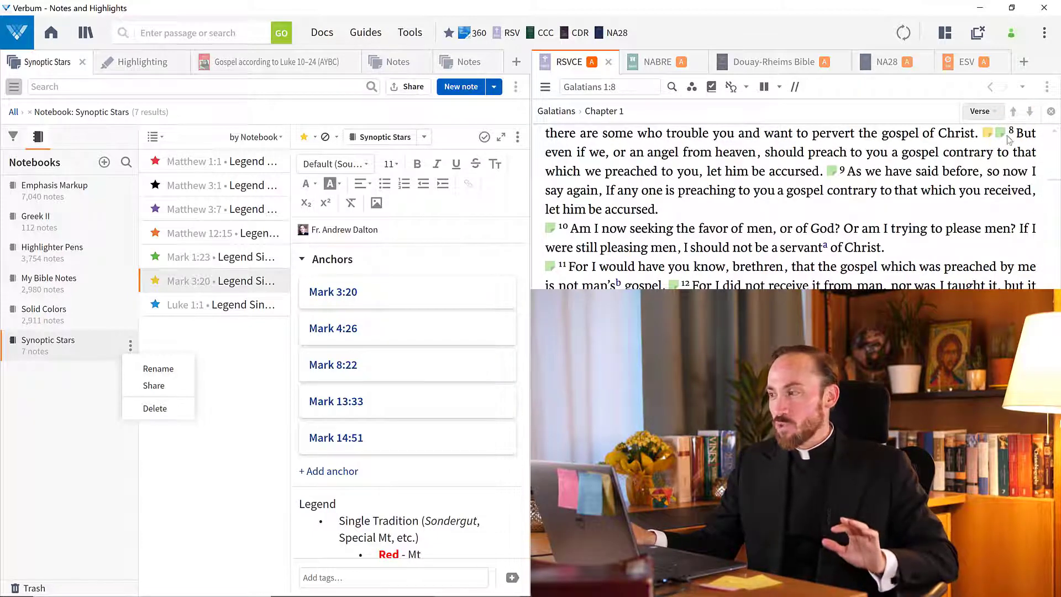
pyautogui.moveTo(1007, 139)
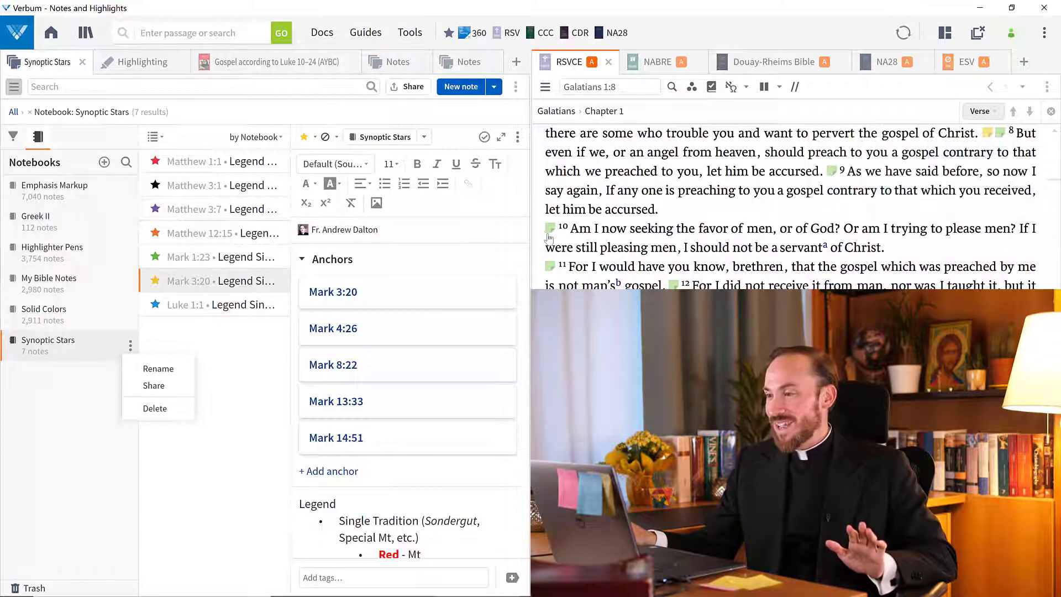
pyautogui.click(1004, 137)
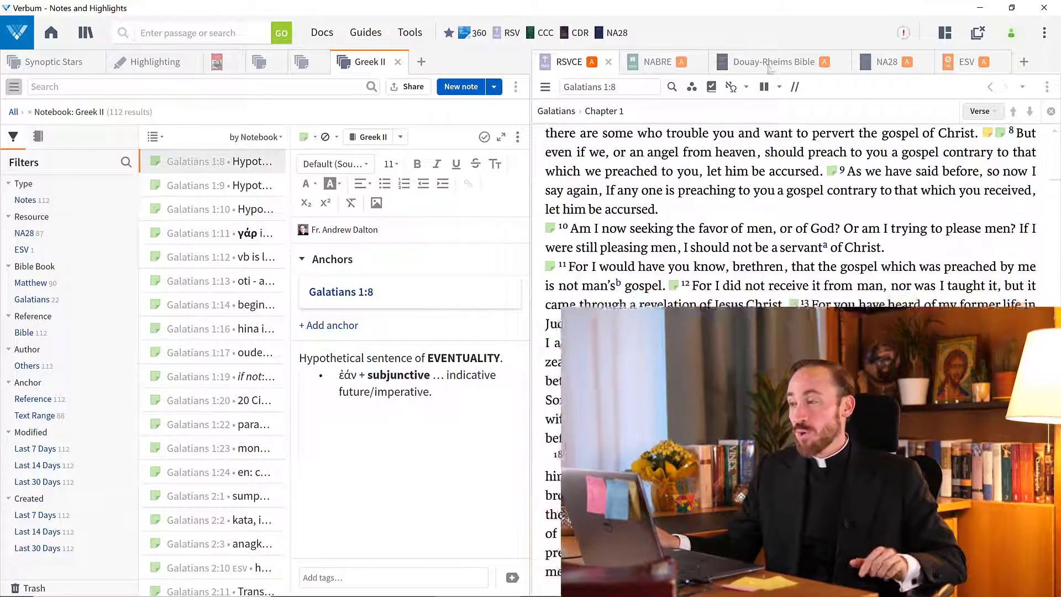
# Step: Toggle Greek II note visibility off and back on in the Bible text list, then close it
pyautogui.click(691, 86)
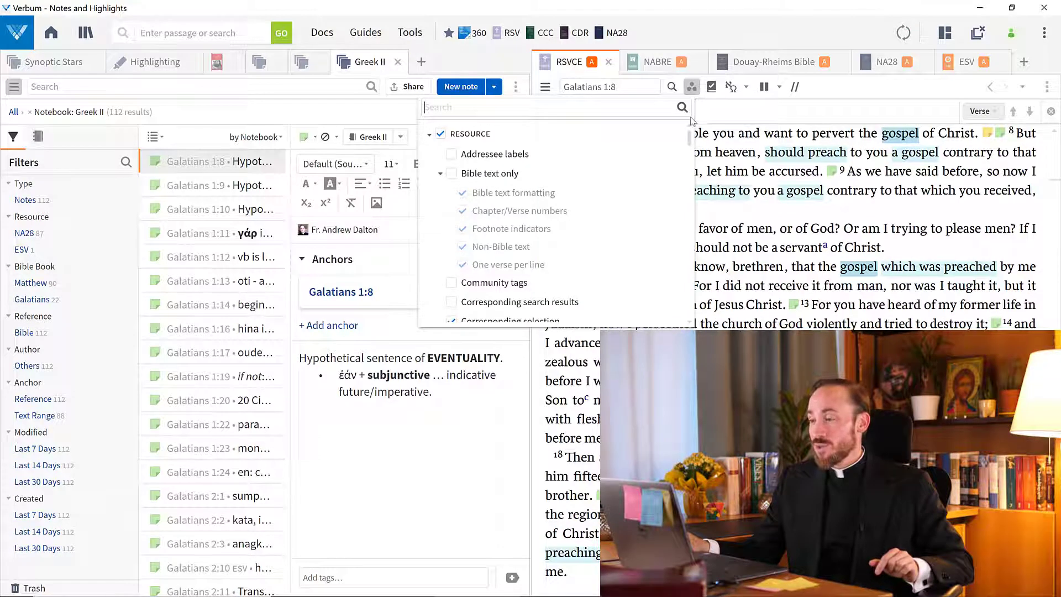
pyautogui.moveTo(690, 138); pyautogui.dragTo(685, 256)
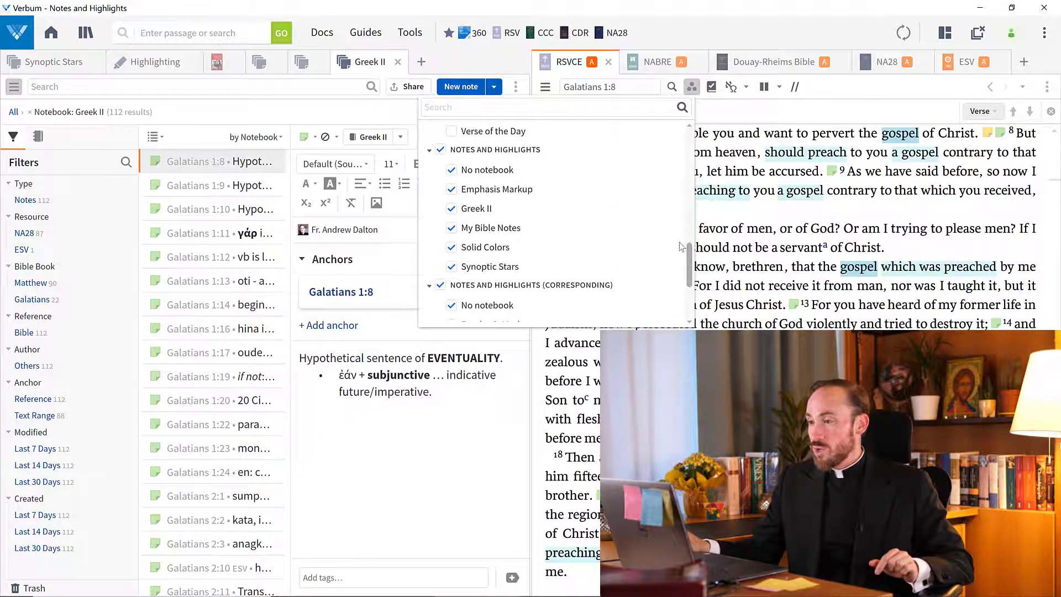
pyautogui.click(452, 209)
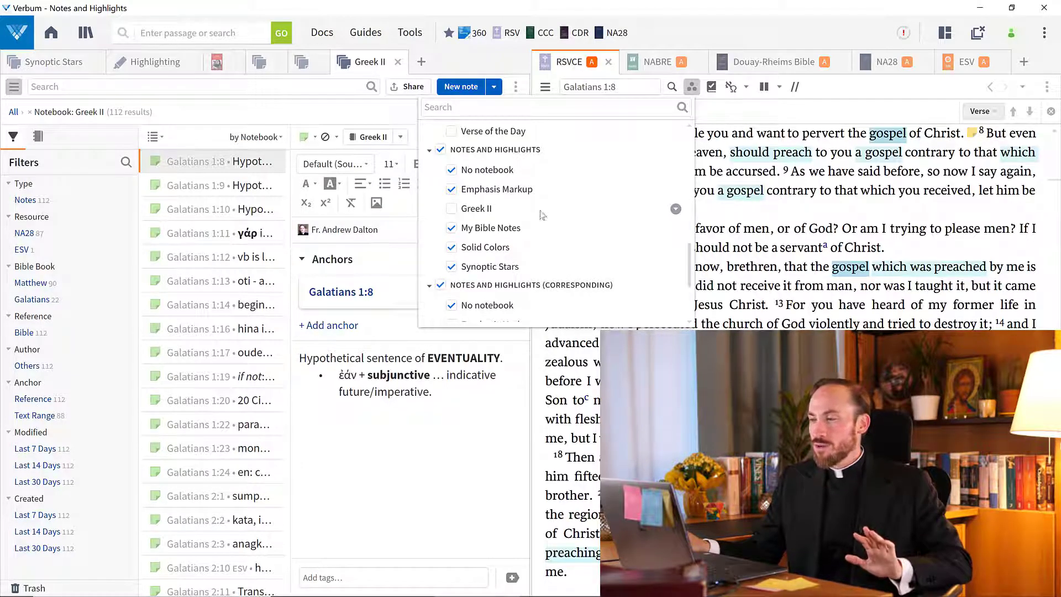
pyautogui.click(452, 209)
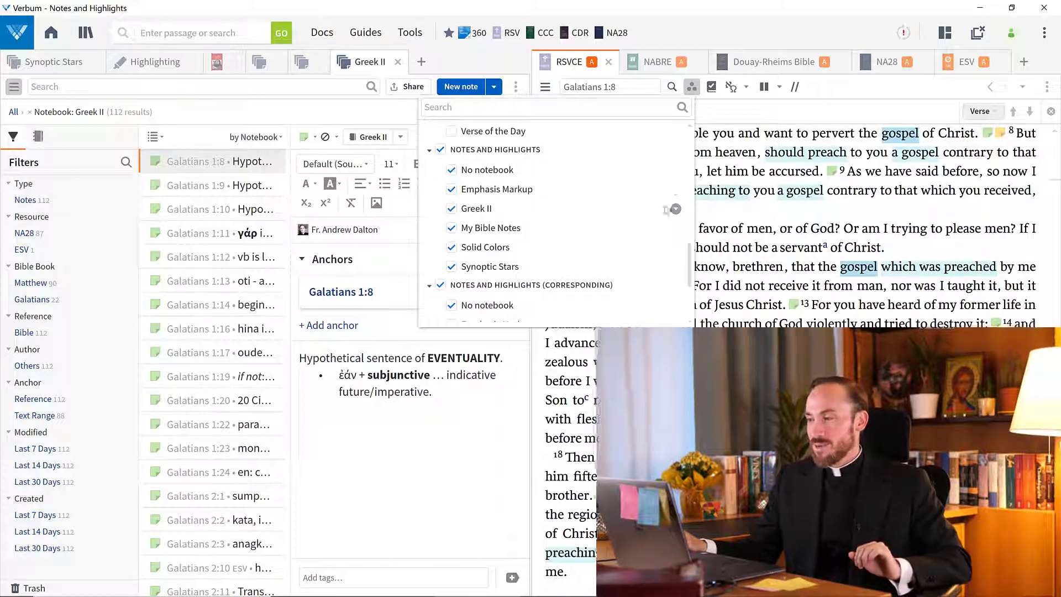
pyautogui.click(759, 221)
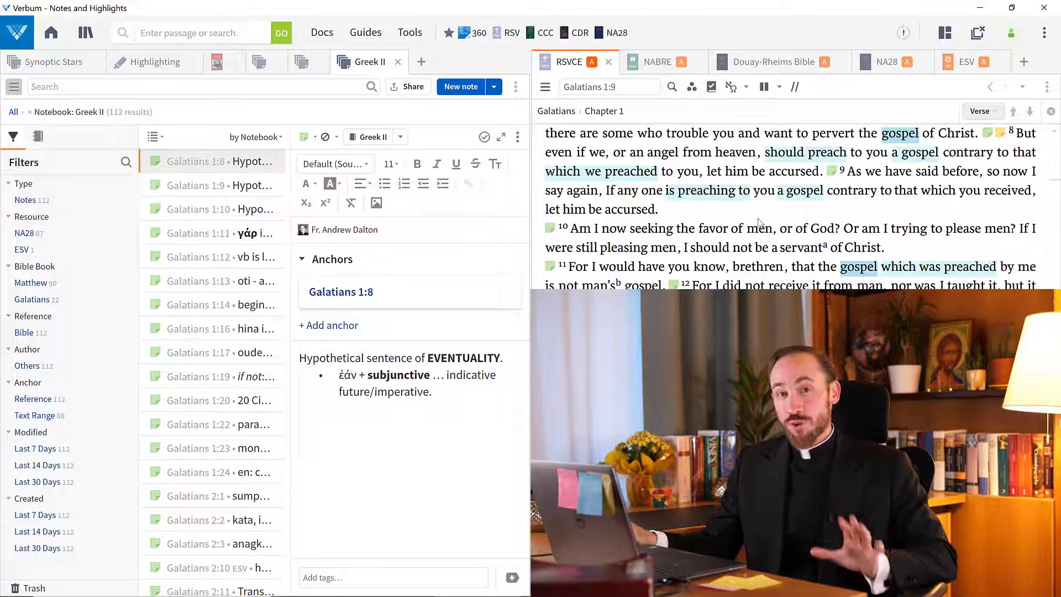
# Step: Search the Greek II notes for 'hypothetical' and open the Galatians 1:9 and 1:10 notes
pyautogui.click(214, 87)
pyautogui.write('hy')
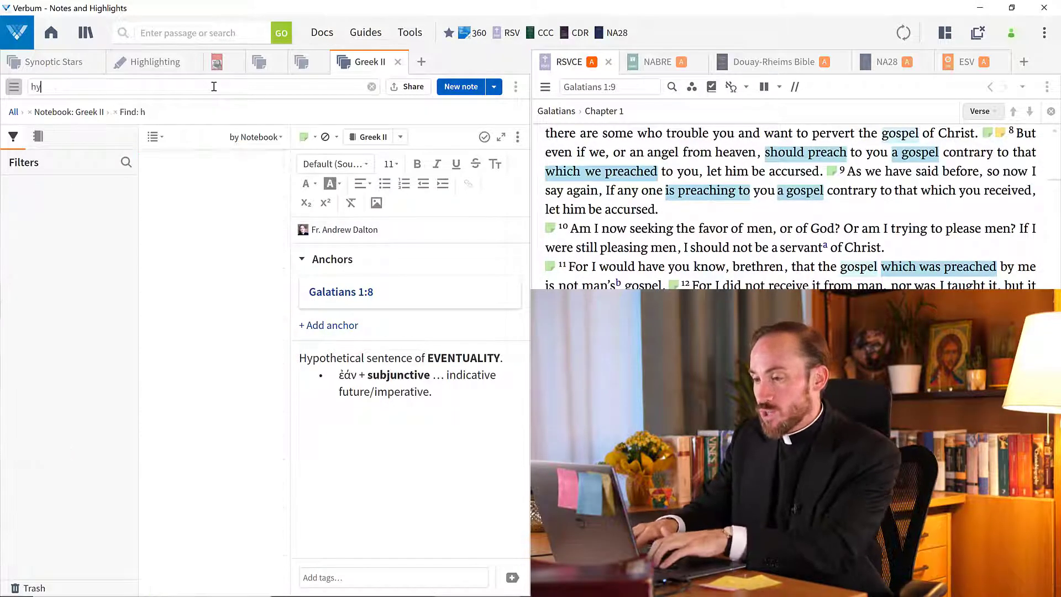
pyautogui.write('pothetical')
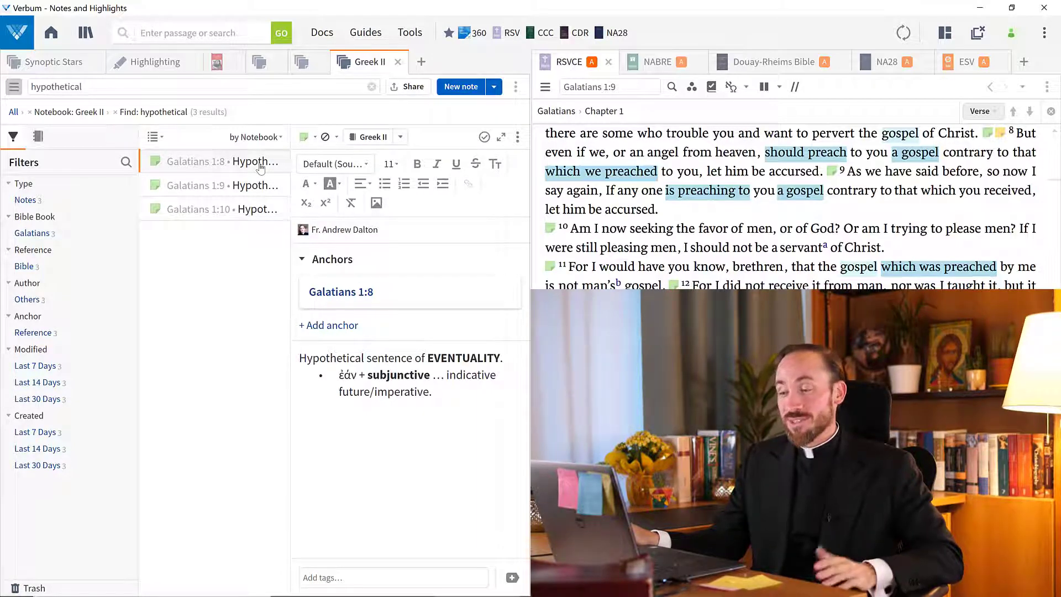
pyautogui.click(259, 188)
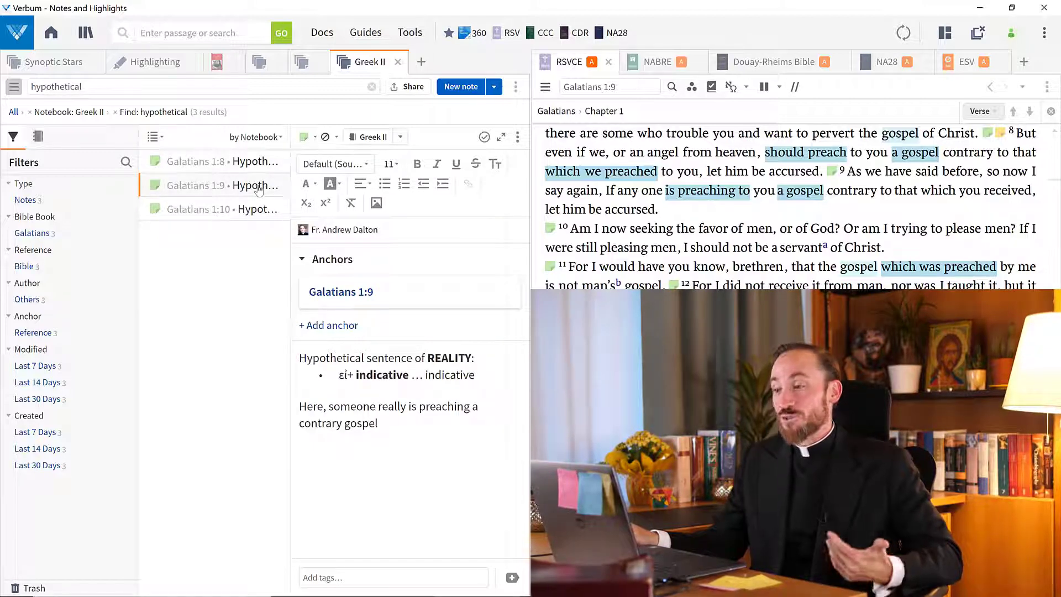
pyautogui.click(261, 212)
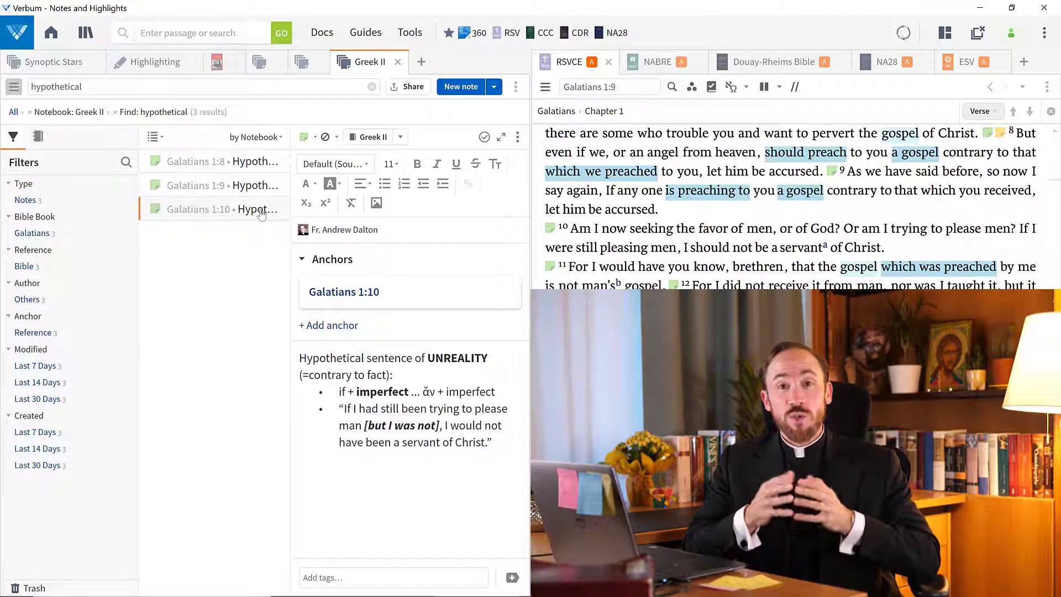
# Step: Remove the notebook and search filters, filter by the 'glory' tag, and open the 1 Samuel 4:21 and Exodus 16:10 notes
pyautogui.click(30, 112)
pyautogui.click(30, 112)
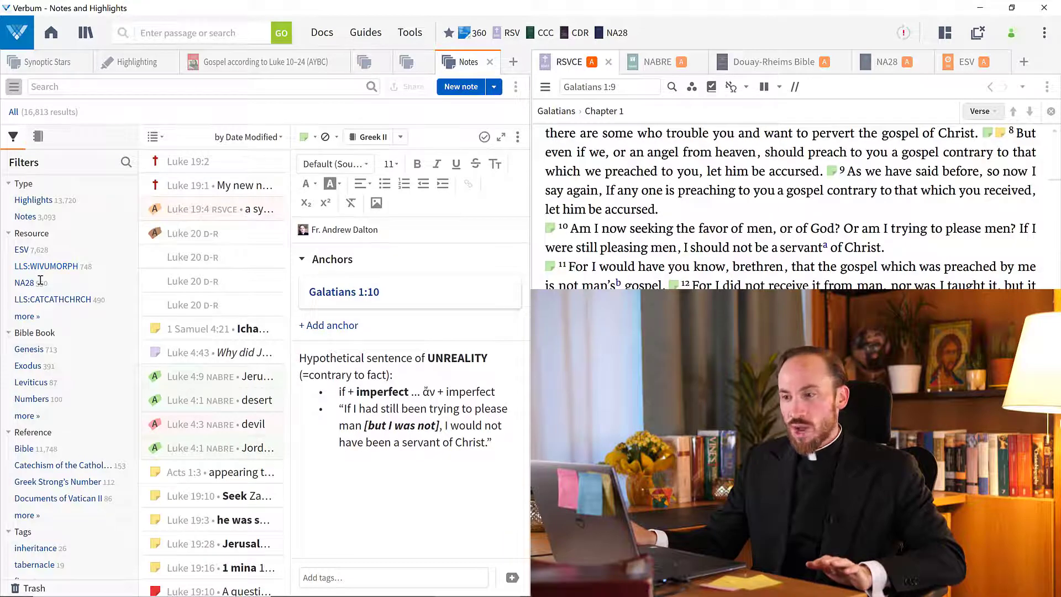
pyautogui.scroll(-1, 37, 344)
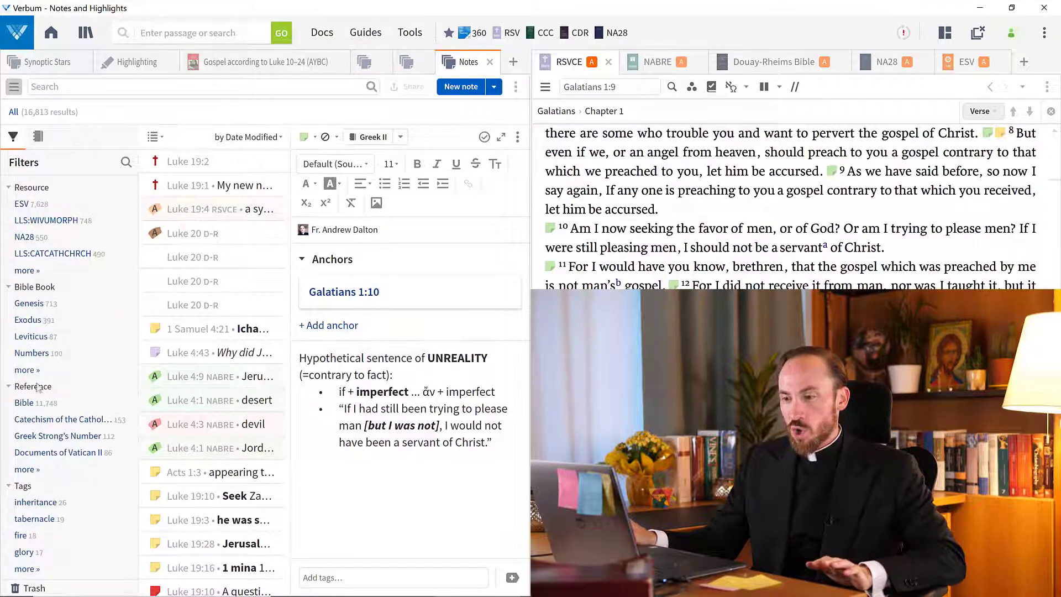
pyautogui.scroll(-1, 39, 390)
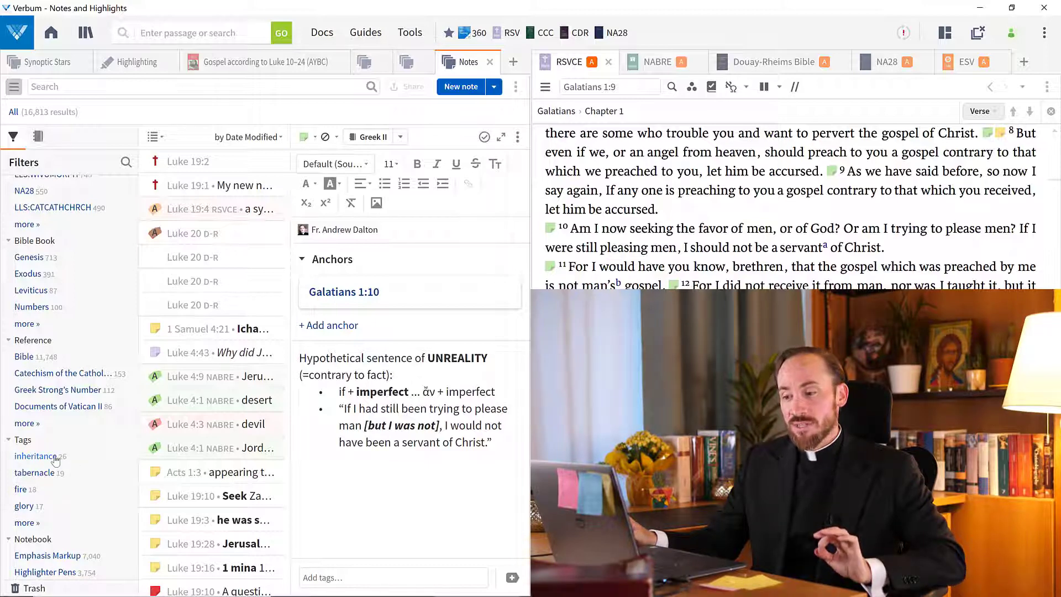
pyautogui.click(25, 507)
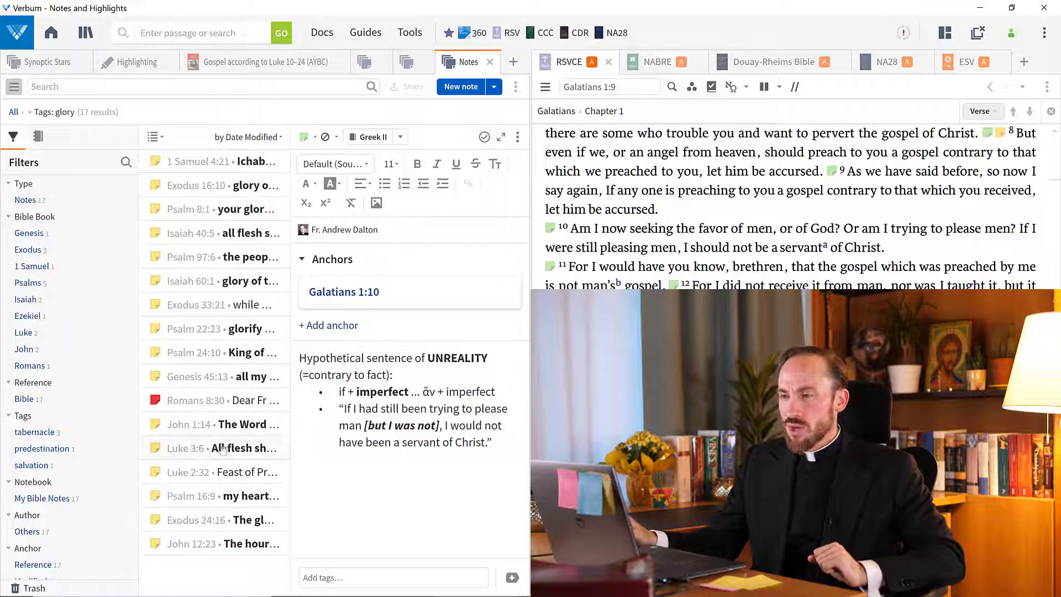
pyautogui.click(254, 166)
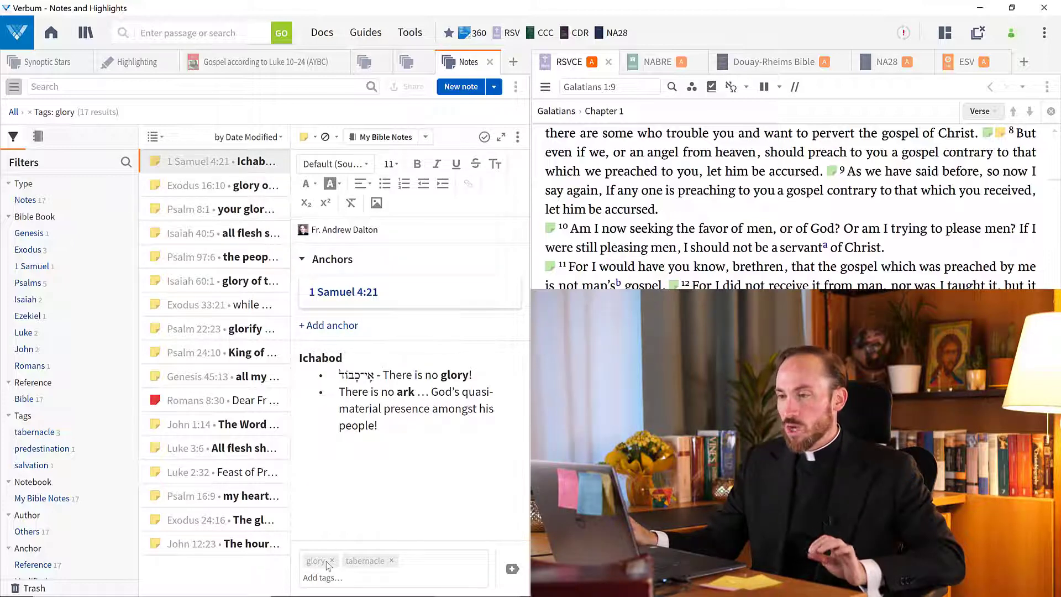
pyautogui.click(246, 192)
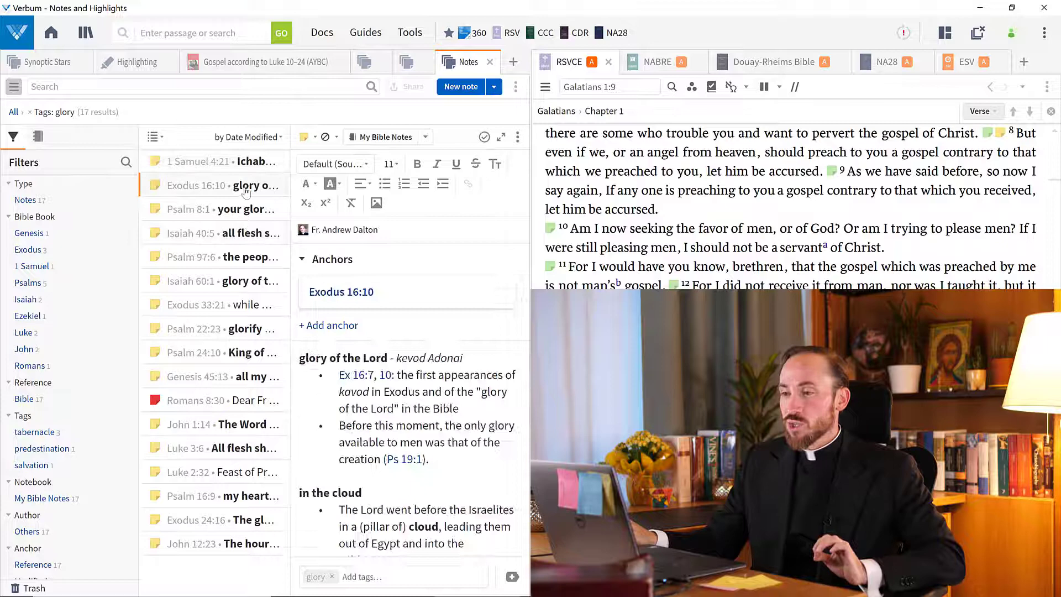
# Step: Restrict glory notes to Bible references, sort by reference, select all 17 and open Print/Export
pyautogui.click(25, 399)
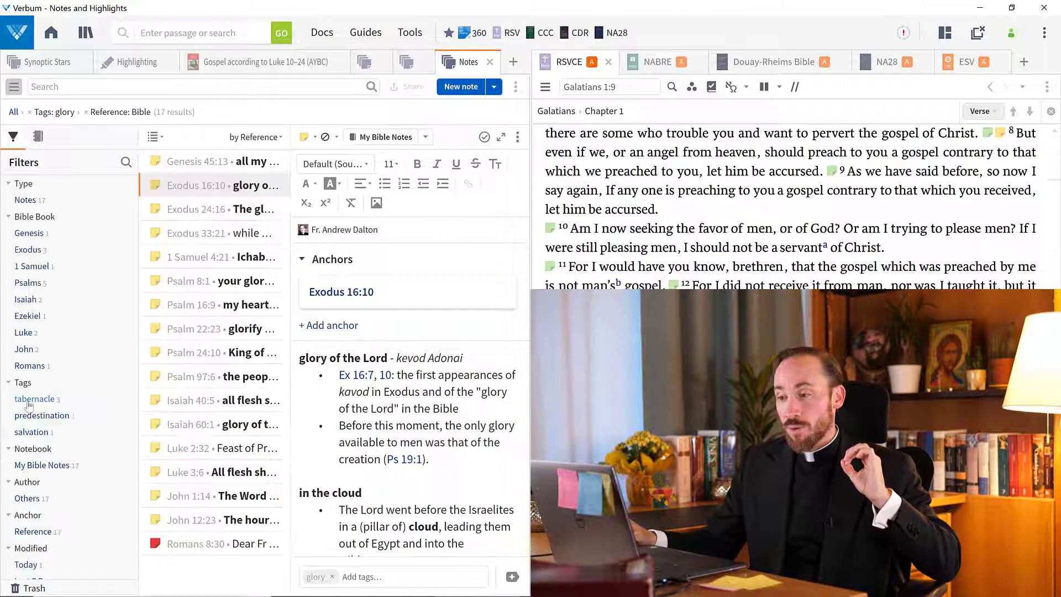
pyautogui.click(276, 140)
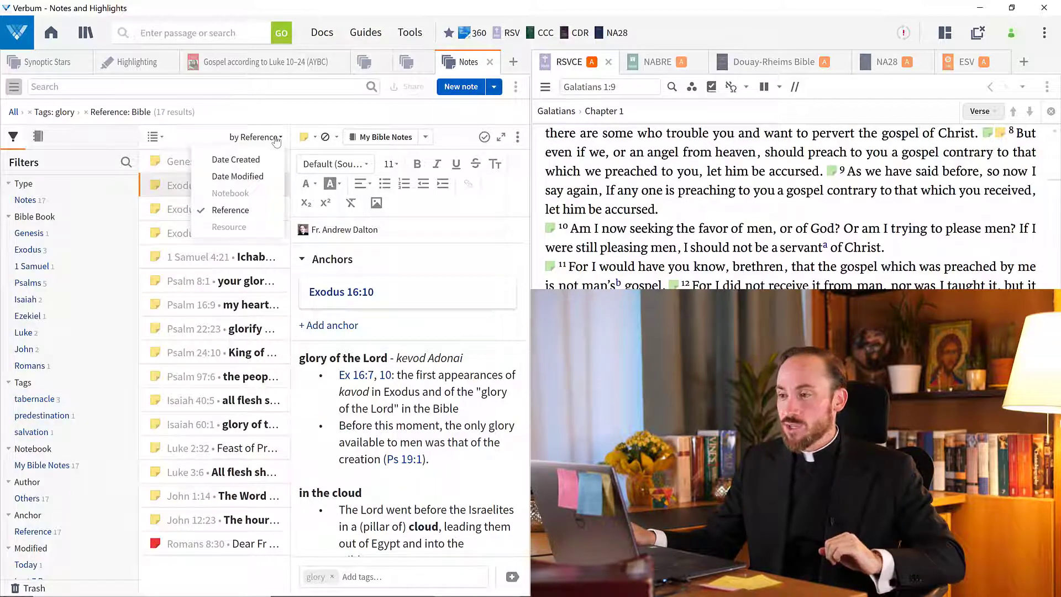
pyautogui.click(229, 210)
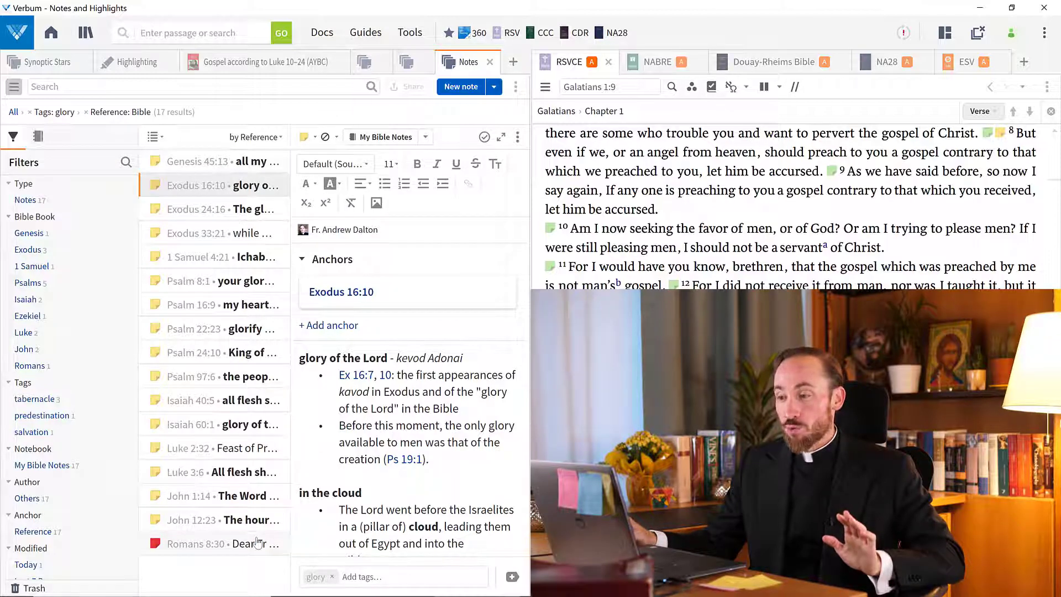
pyautogui.click(208, 163)
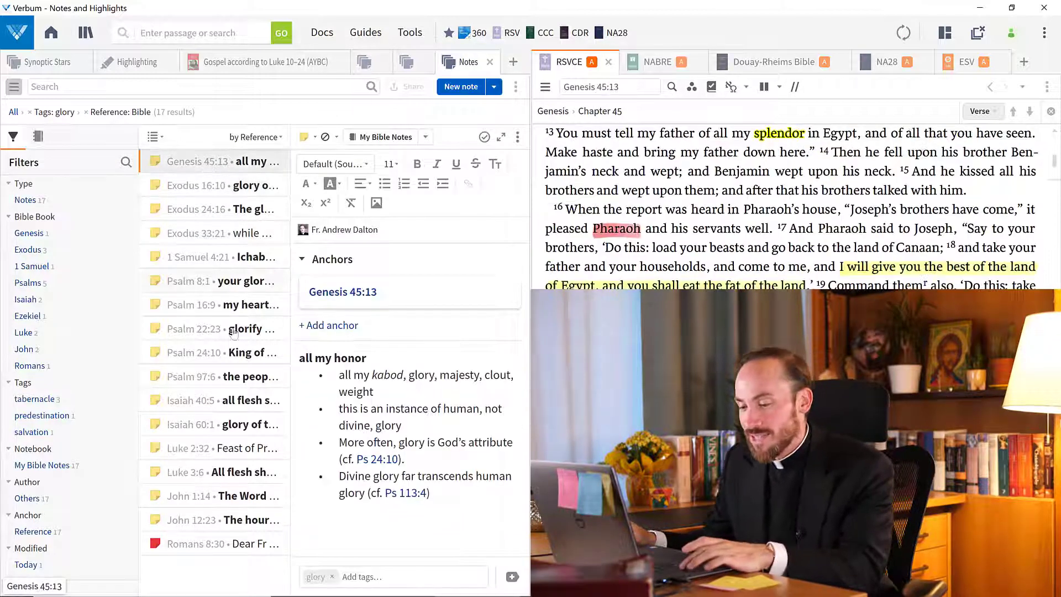
pyautogui.keyDown('shift'); pyautogui.click(247, 548); pyautogui.keyUp('shift')
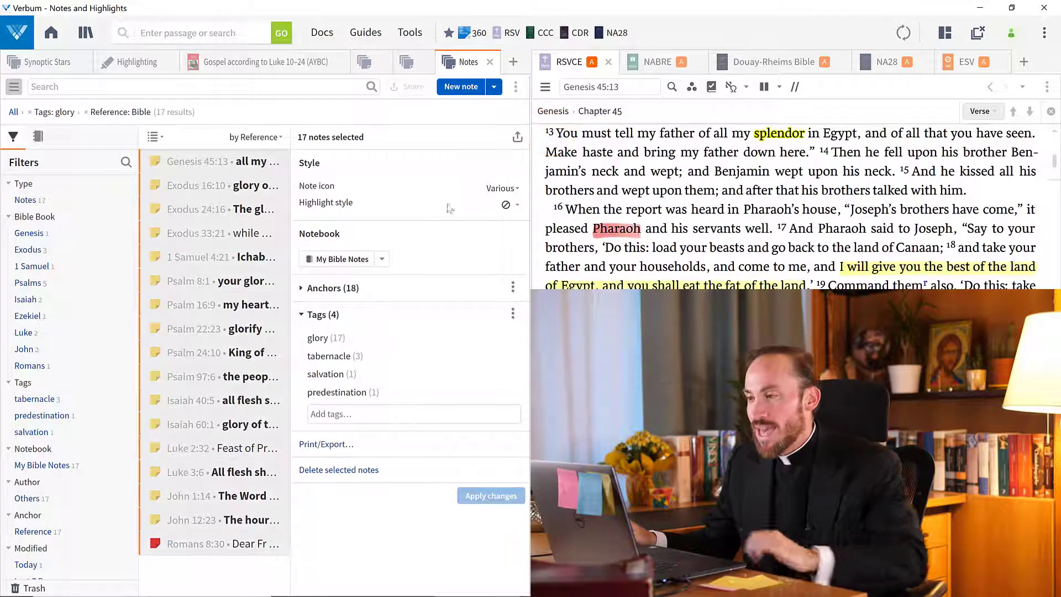
pyautogui.click(331, 444)
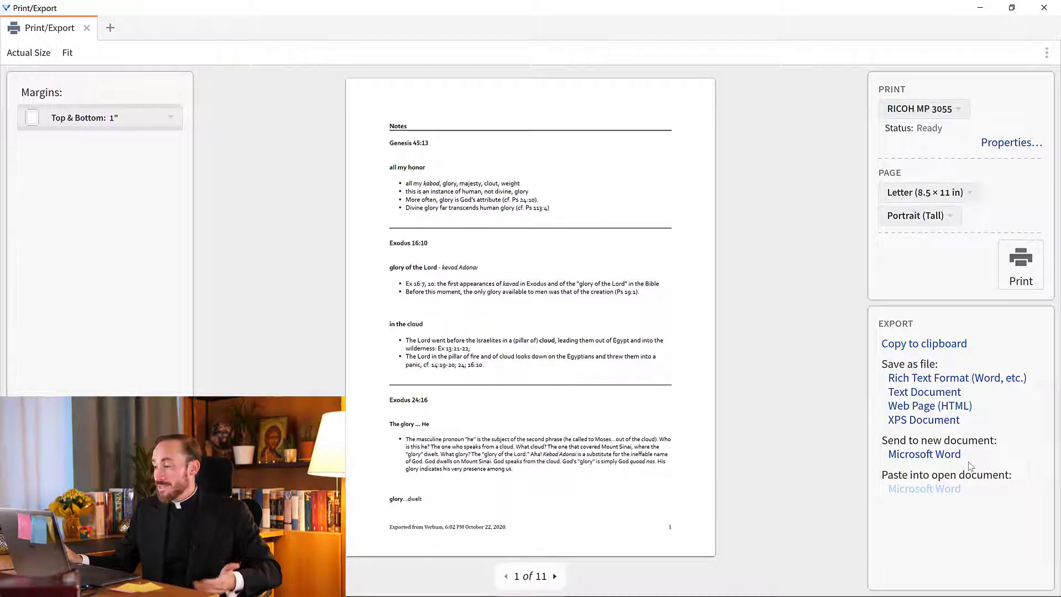
# Step: Page six times through the 11-page glory-notes export preview, then close the Print/Export window
pyautogui.click(555, 576)
pyautogui.click(555, 576)
pyautogui.click(555, 576)
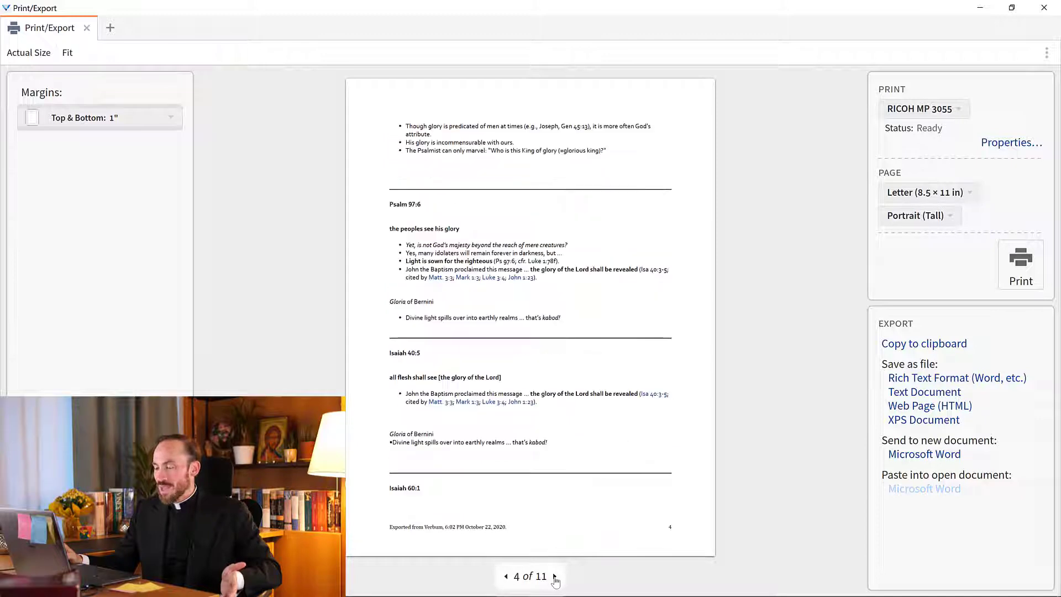
pyautogui.click(555, 576)
pyautogui.click(555, 577)
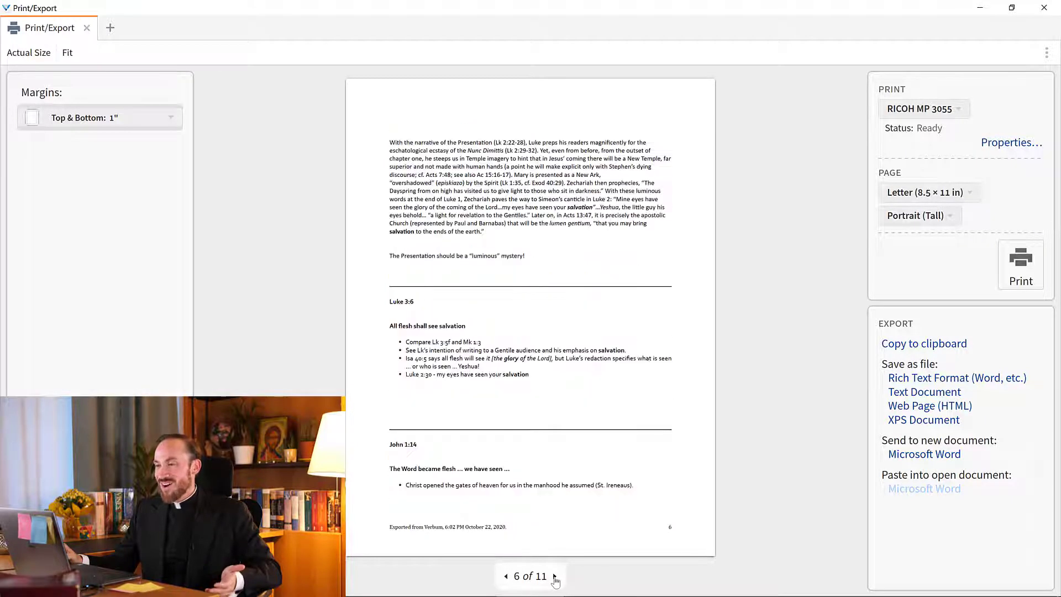
pyautogui.click(555, 576)
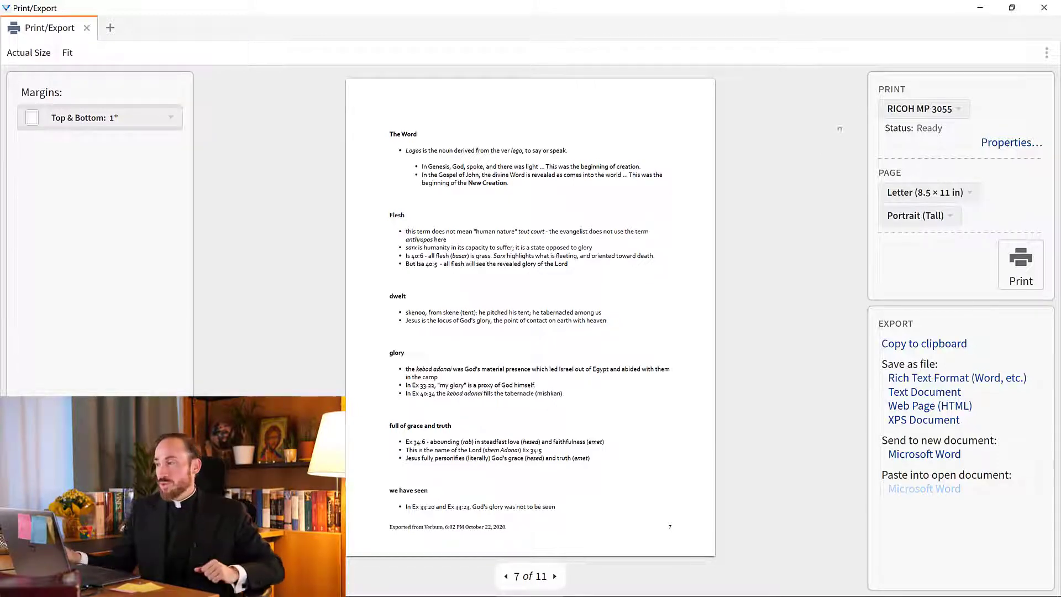
pyautogui.click(1044, 8)
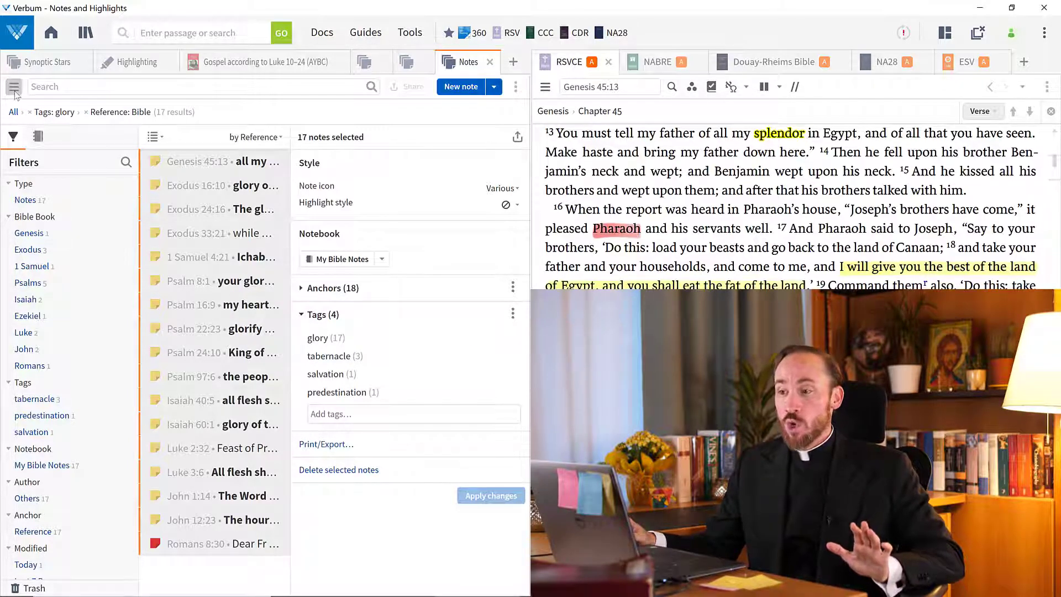
# Step: Hide the Filters sidebar and open the Genesis 45:13 note in the expanded editor
pyautogui.click(14, 87)
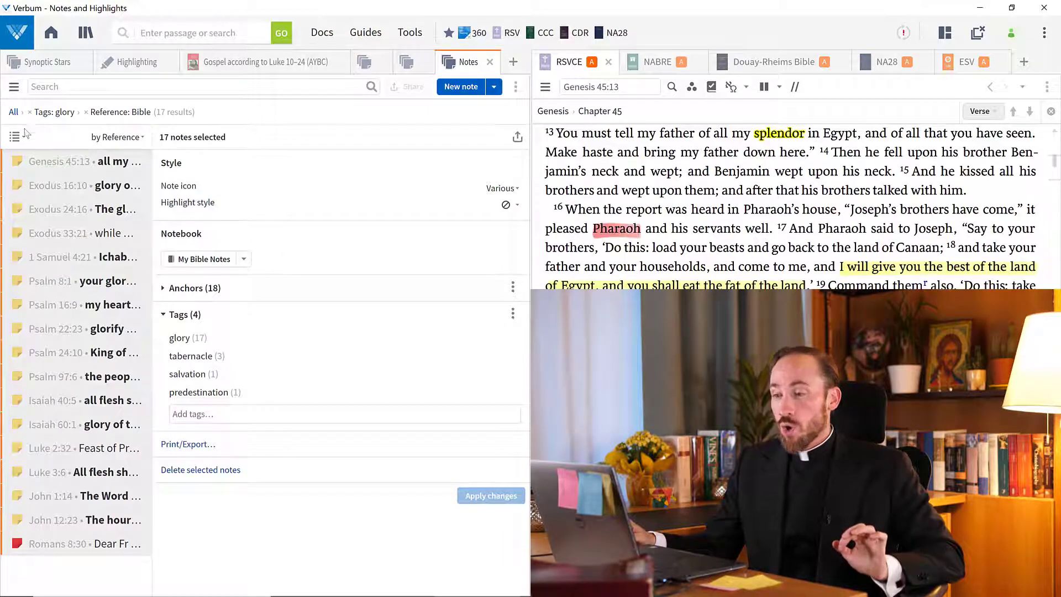
pyautogui.click(116, 164)
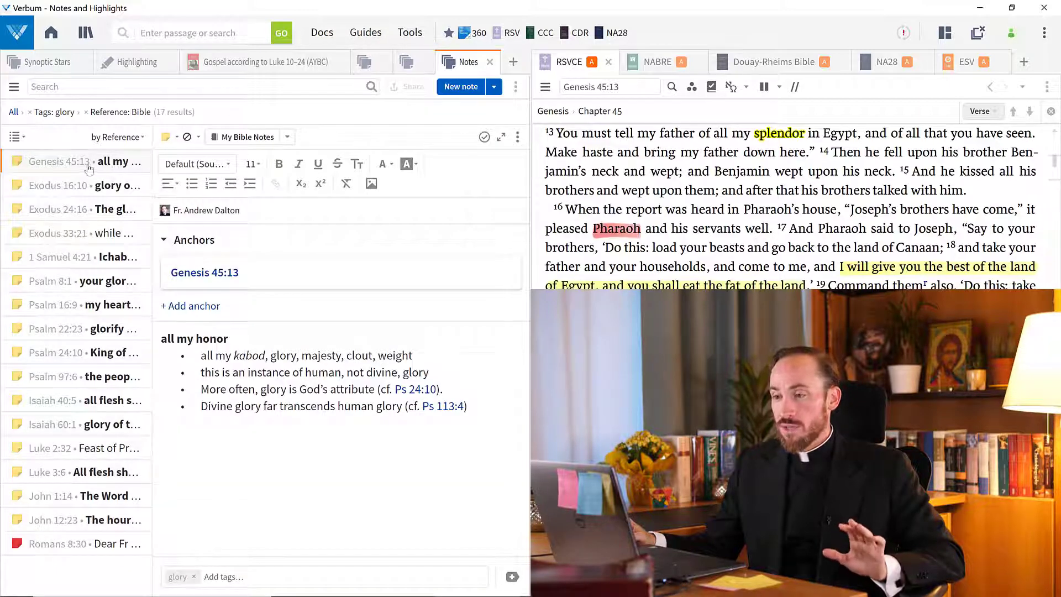
pyautogui.click(501, 138)
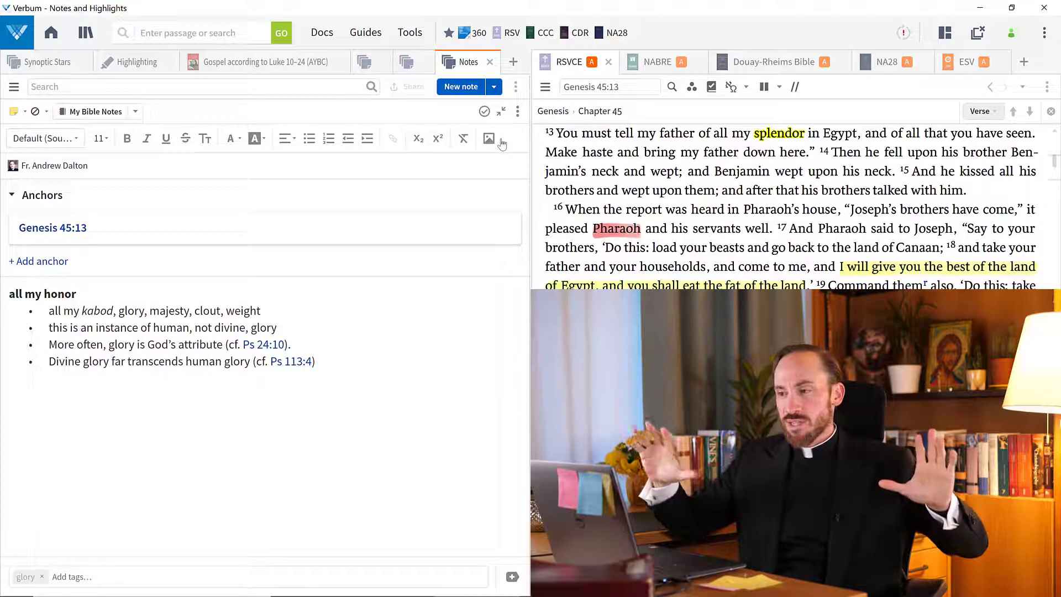
# Step: Close the Genesis 45:13 note and open the Psalm 97:6 'the peoples see his glory' note
pyautogui.click(517, 112)
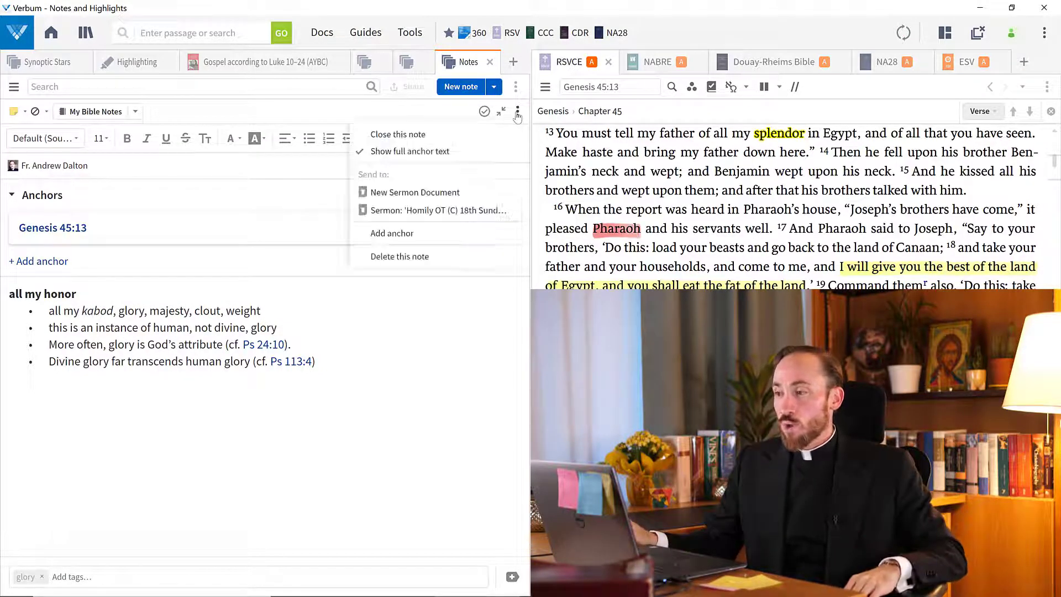
pyautogui.click(431, 134)
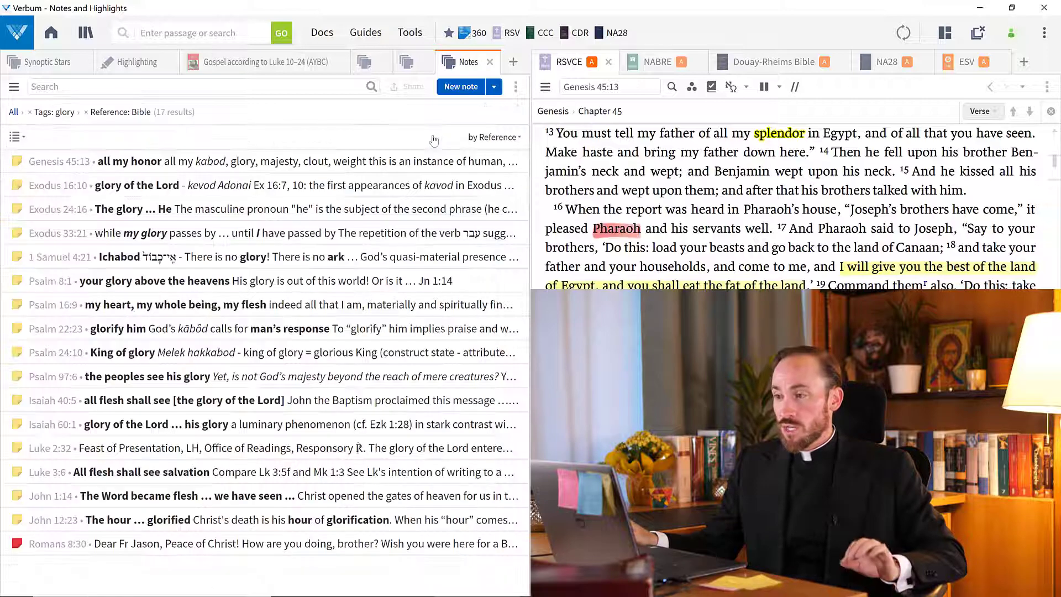
pyautogui.click(138, 381)
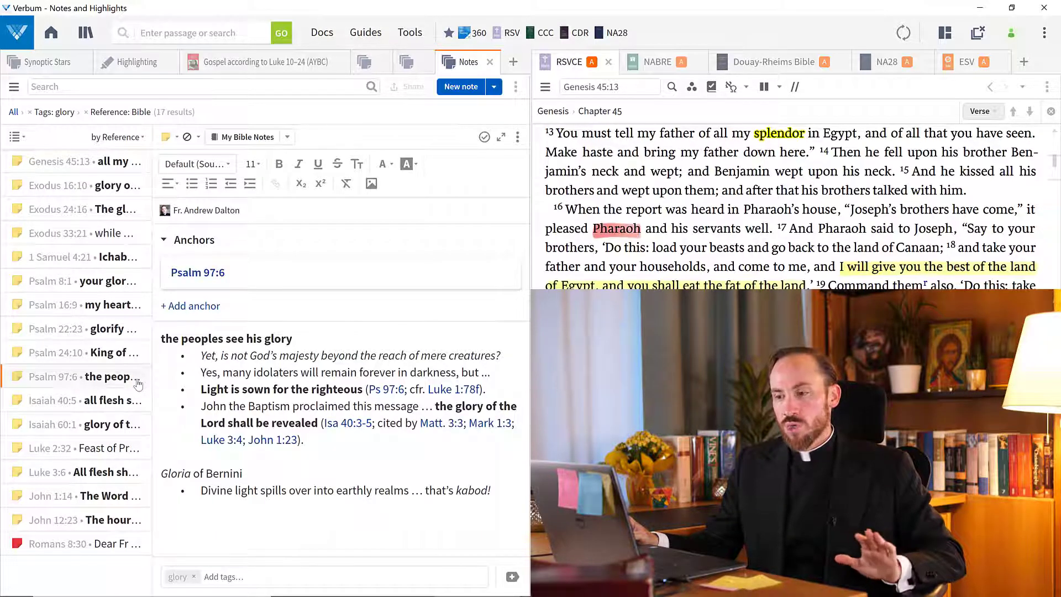